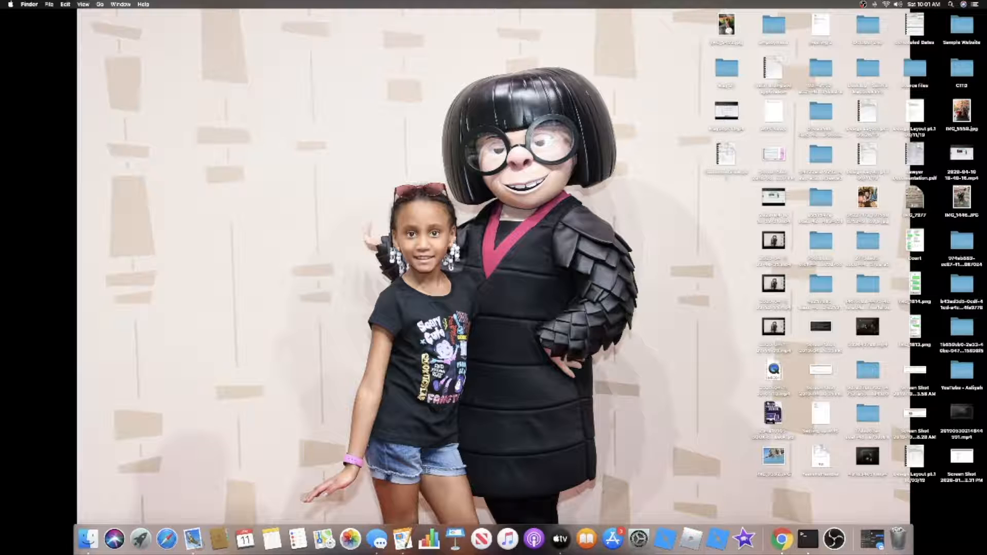
- Open index.html from the Sample Website desktop folder in TextEdit to view its source, and close it
{"action": "double_click", "coordinate": [961, 26]}
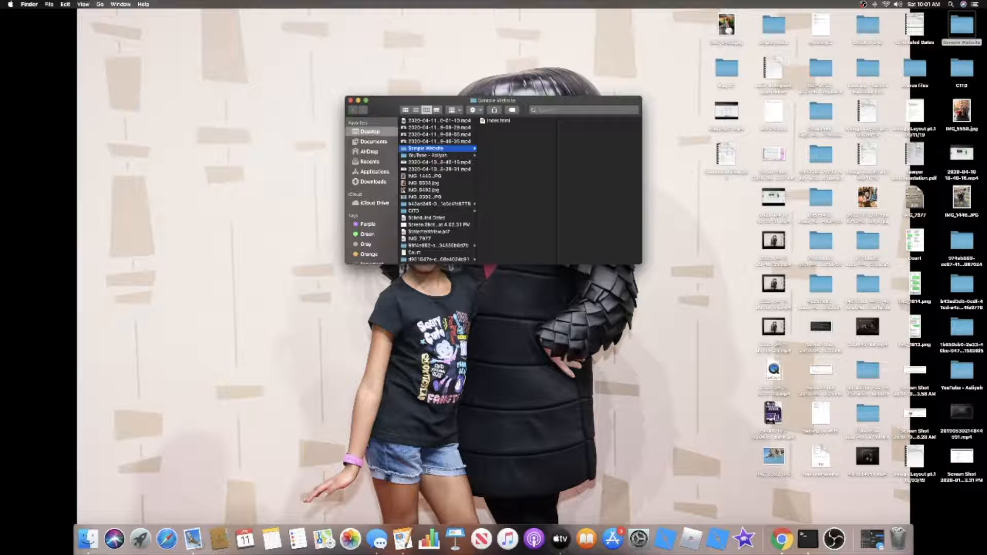
{"action": "left_click", "coordinate": [495, 121]}
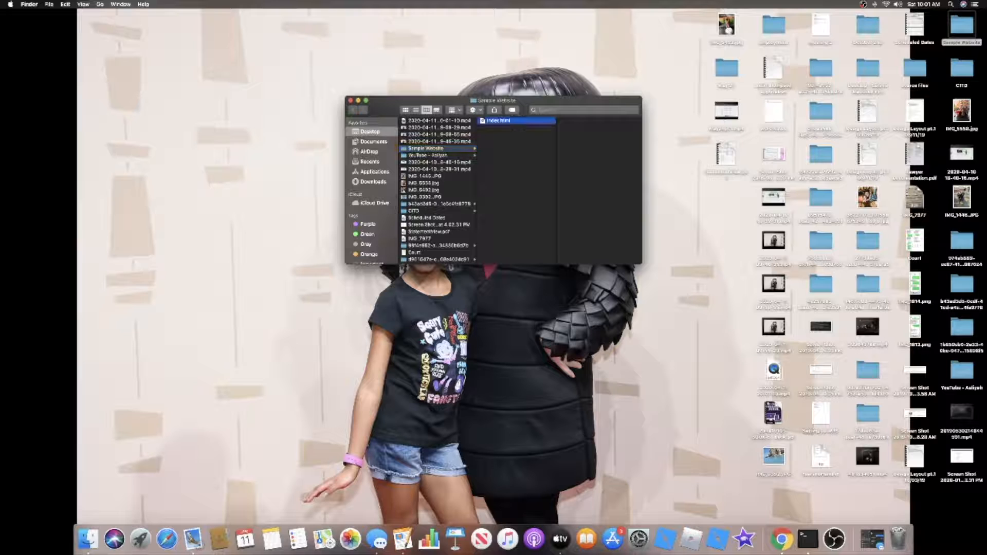
{"action": "right_click", "coordinate": [498, 121]}
{"action": "mouse_move", "coordinate": [520, 132]}
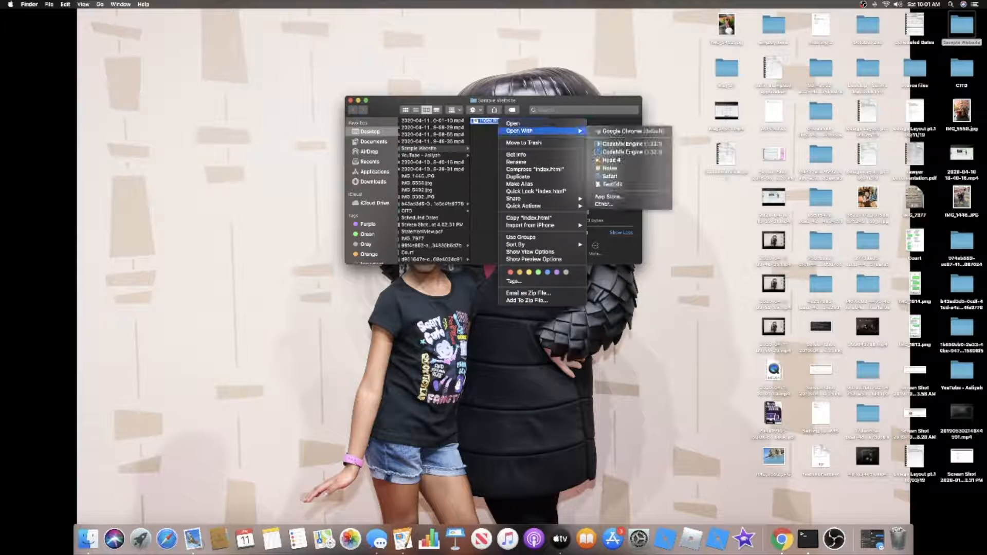
{"action": "left_click", "coordinate": [612, 184]}
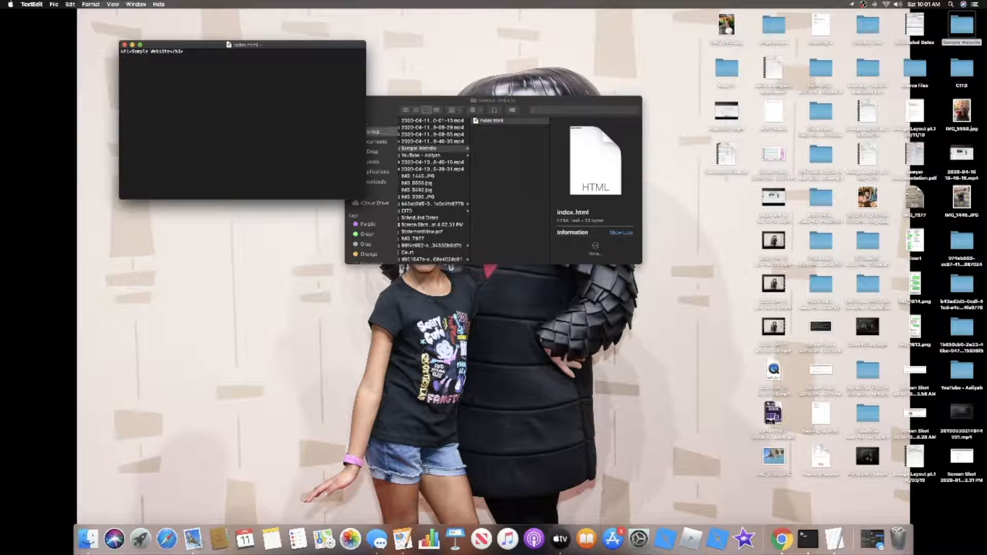
{"action": "key", "text": "super+w"}
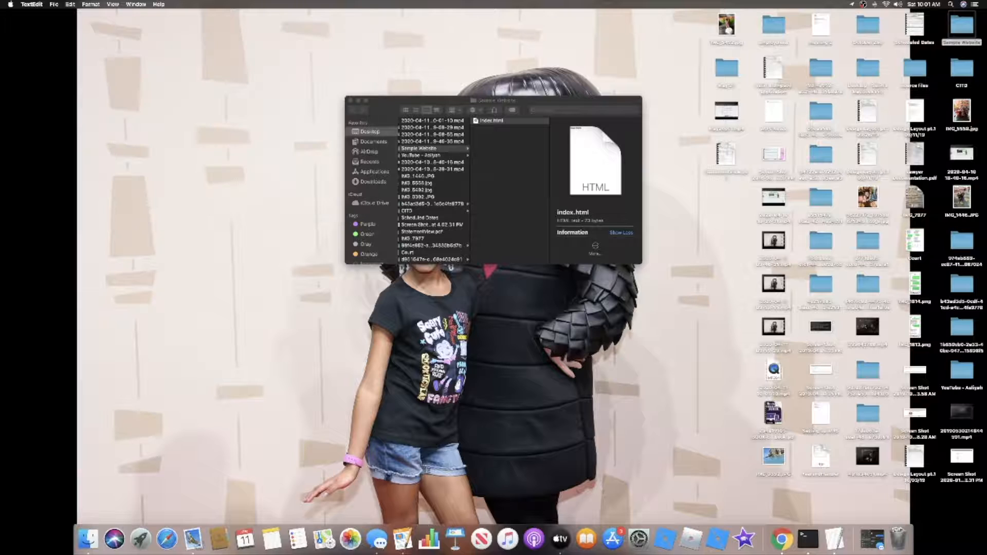
- Open index.html in Google Chrome to check the rendered heading, and close the page
{"action": "left_click", "coordinate": [487, 121]}
{"action": "right_click", "coordinate": [487, 121]}
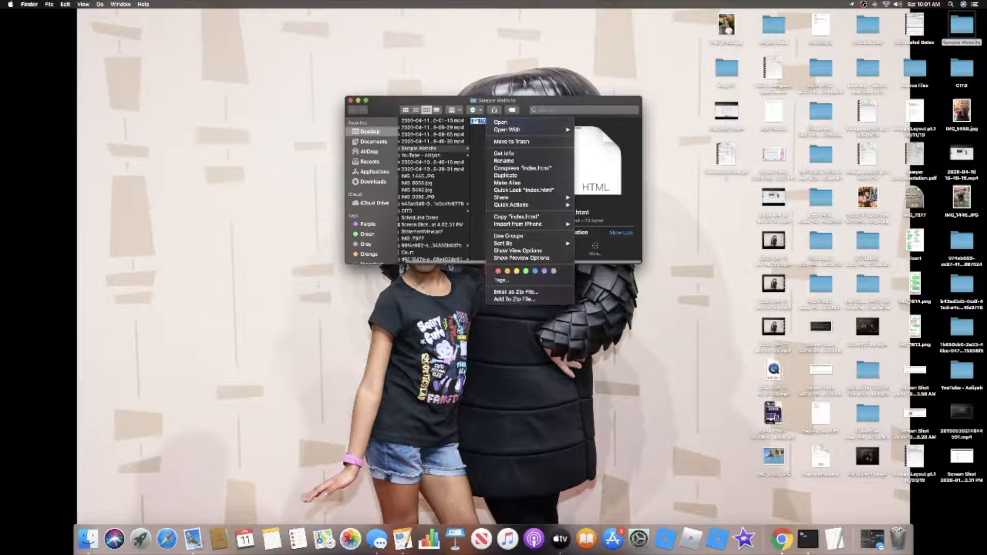
{"action": "mouse_move", "coordinate": [508, 130]}
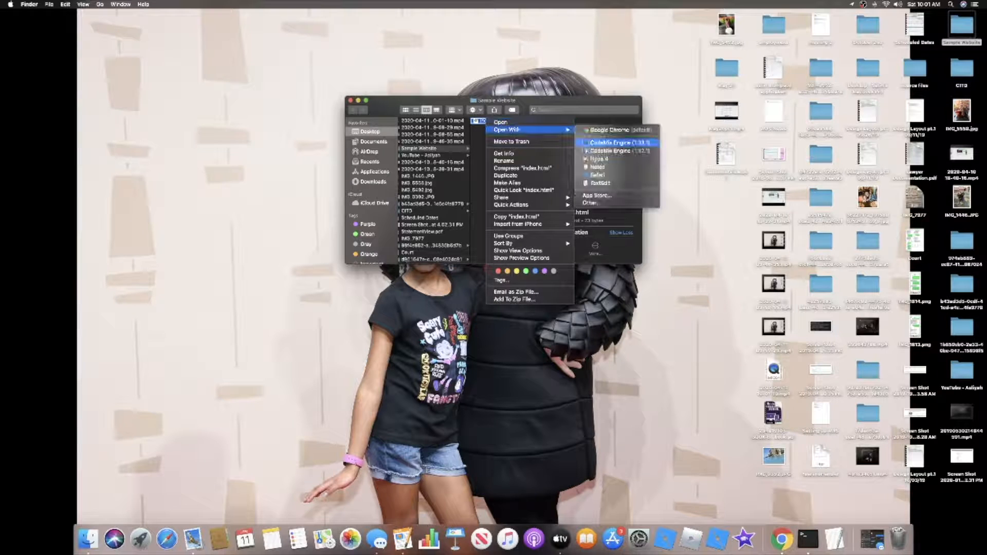
{"action": "left_click", "coordinate": [609, 130]}
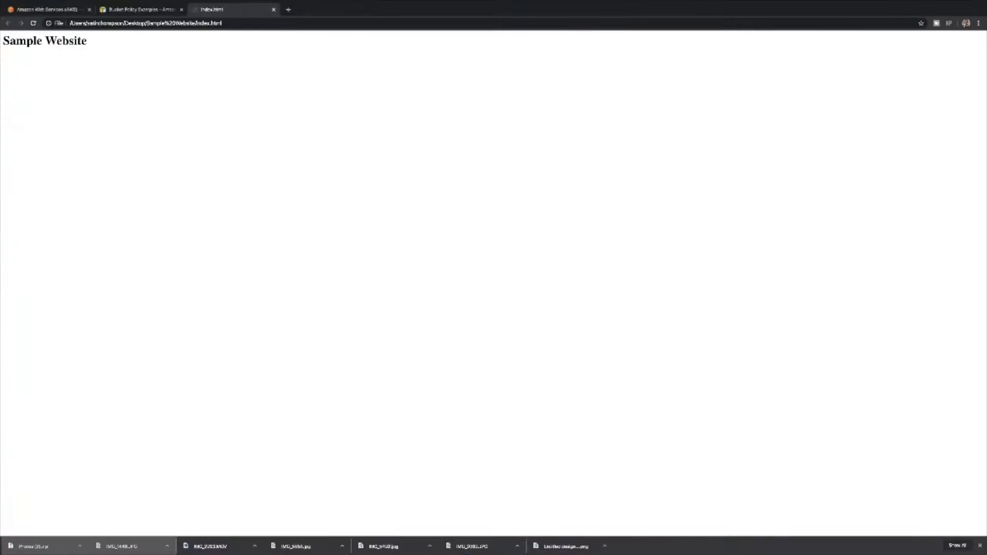
{"action": "left_click_drag", "start_coordinate": [3, 40], "coordinate": [87, 41]}
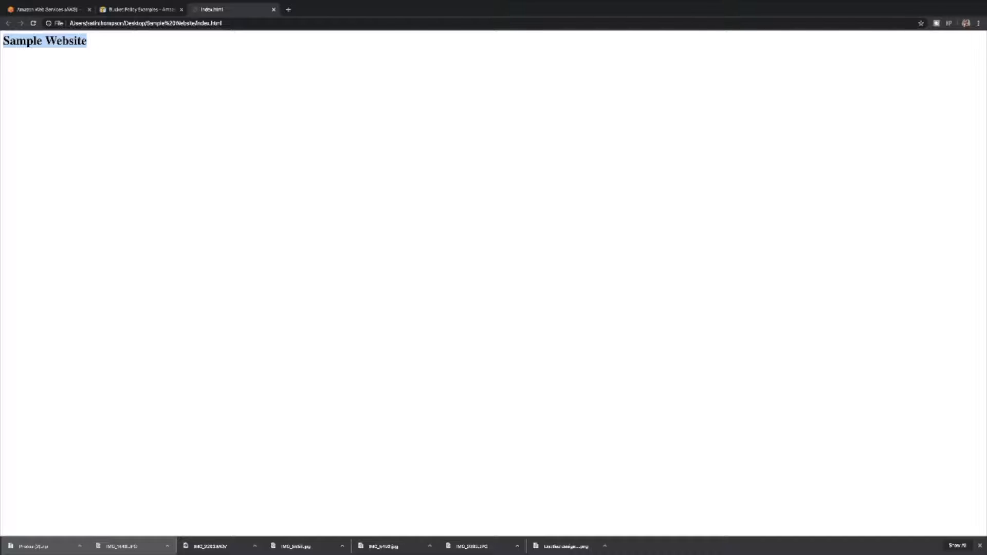
{"action": "left_click", "coordinate": [273, 9]}
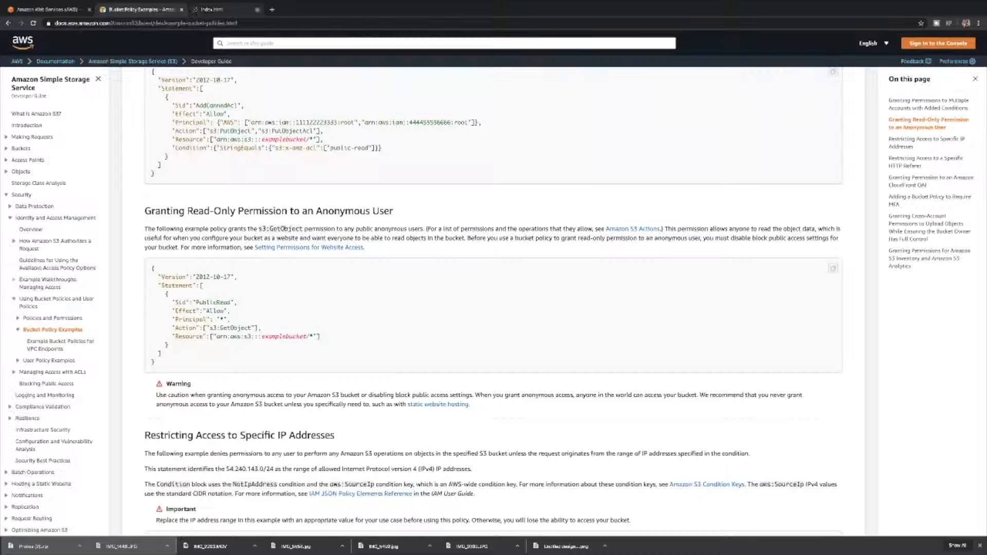
- Sign in to the AWS Management Console with the saved IAM user credentials and open the S3 service
{"action": "left_click", "coordinate": [46, 9]}
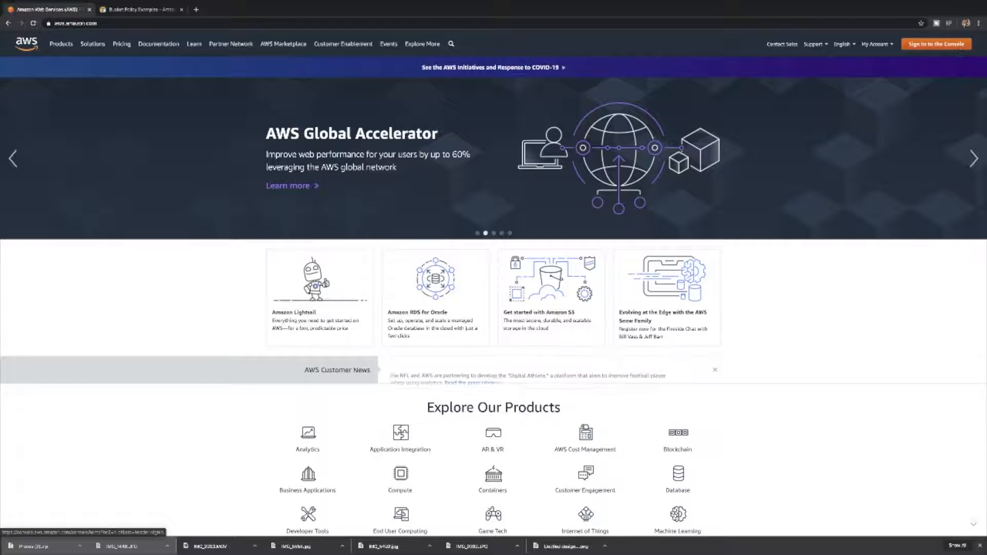
{"action": "left_click", "coordinate": [937, 44]}
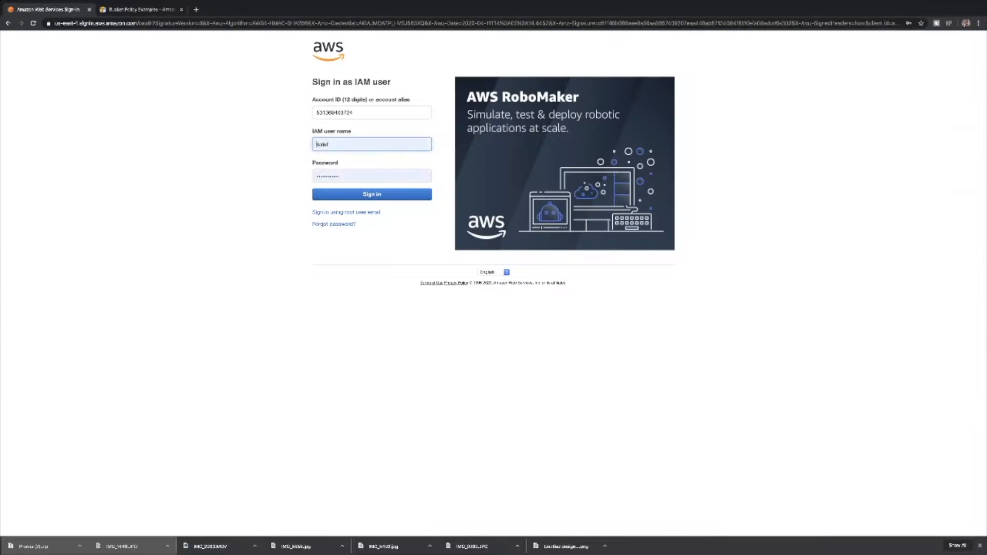
{"action": "key", "text": "Return"}
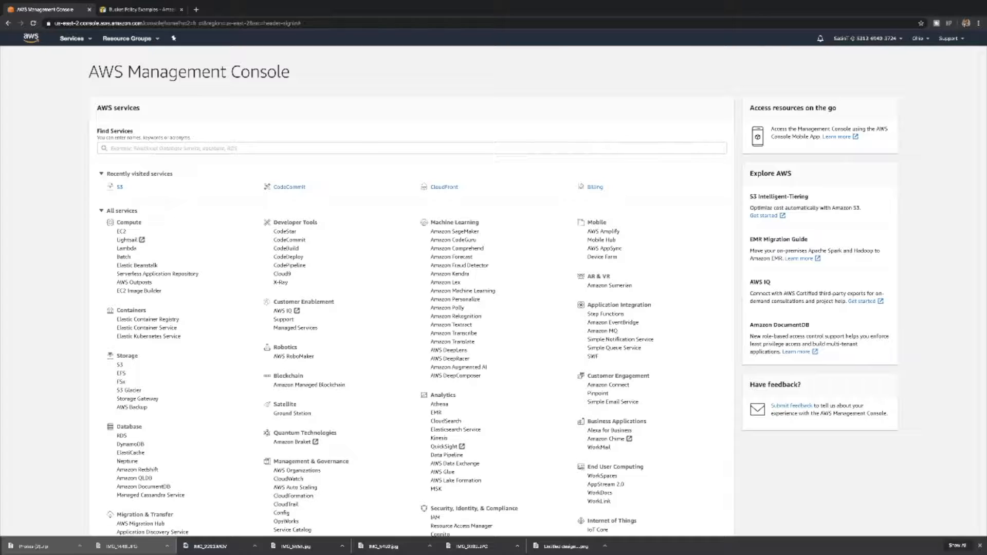
{"action": "left_click", "coordinate": [72, 38]}
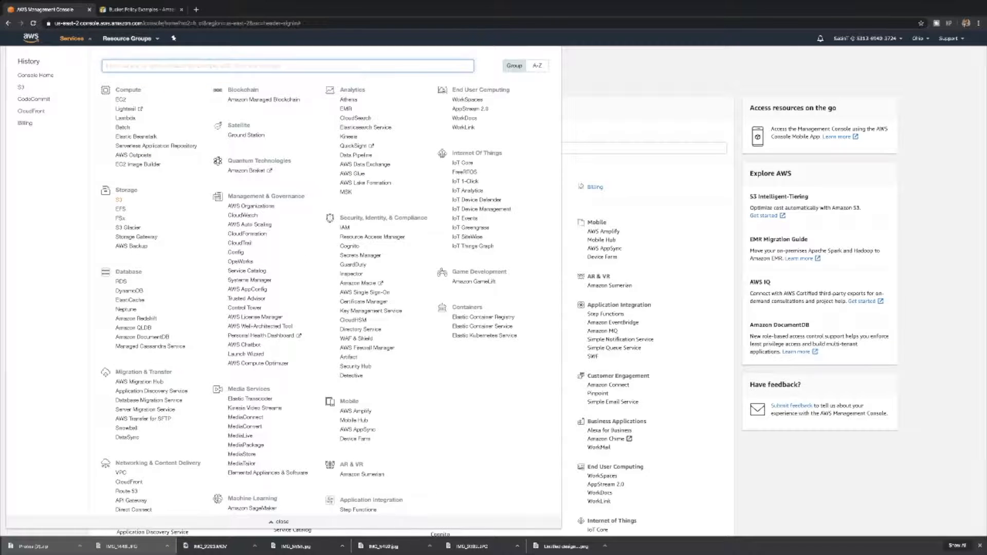
{"action": "left_click", "coordinate": [118, 199]}
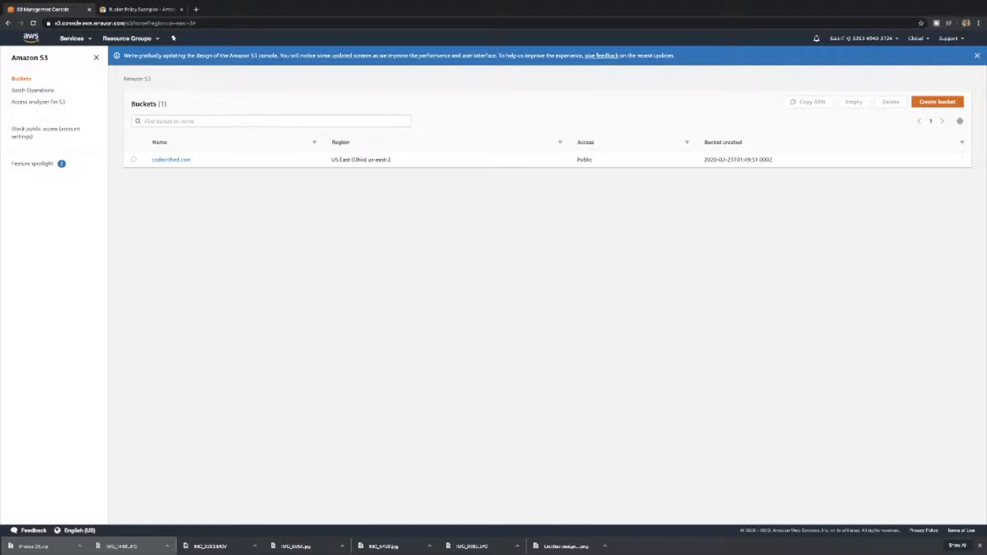
- Try to create a bucket named sample-website with Block all public access turned off and the public access warning acknowledged
{"action": "left_click", "coordinate": [938, 102]}
{"action": "left_click", "coordinate": [148, 154]}
{"action": "type", "text": "sam"}
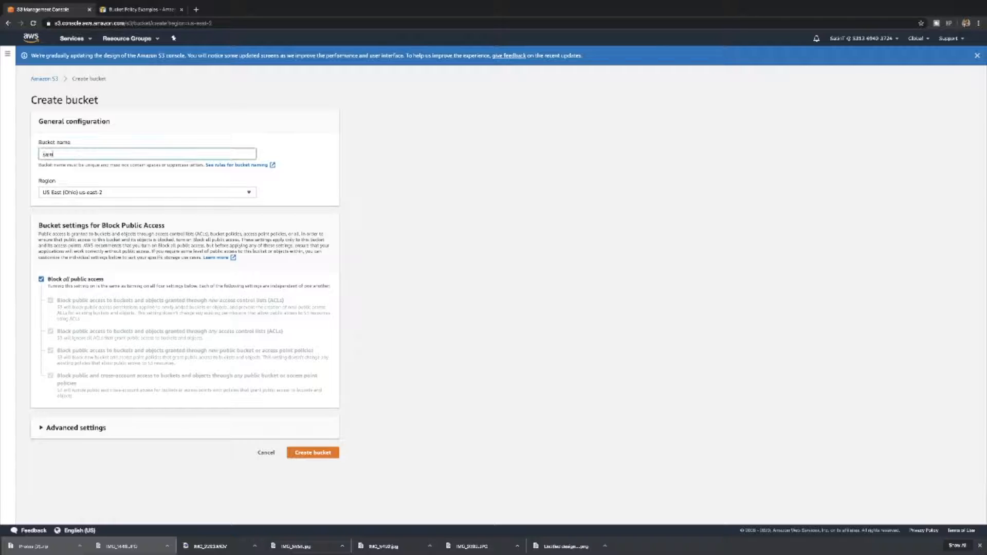
{"action": "type", "text": "ple-website"}
{"action": "left_click", "coordinate": [41, 280]}
{"action": "scroll", "coordinate": [502, 286], "scroll_direction": "down", "scroll_amount": 1}
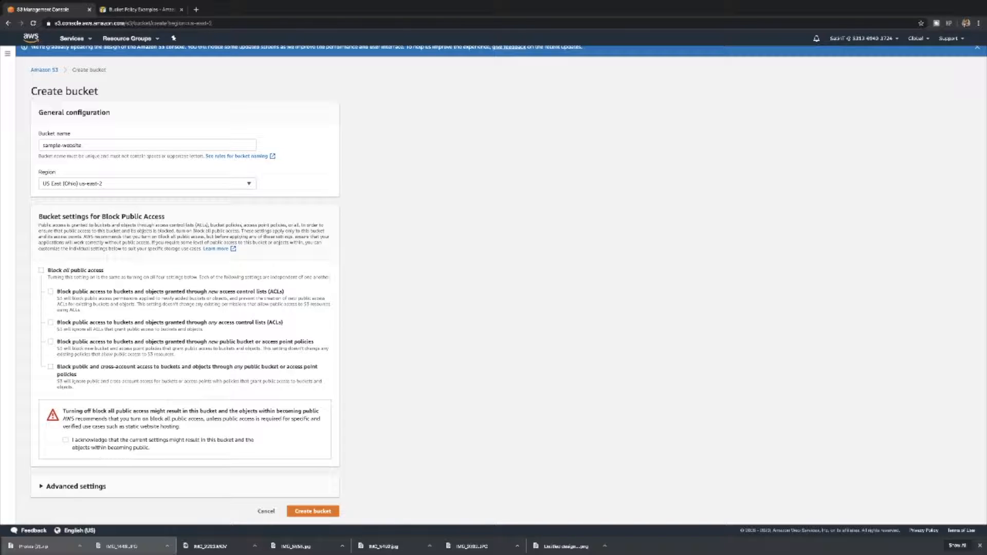
{"action": "left_click", "coordinate": [65, 440]}
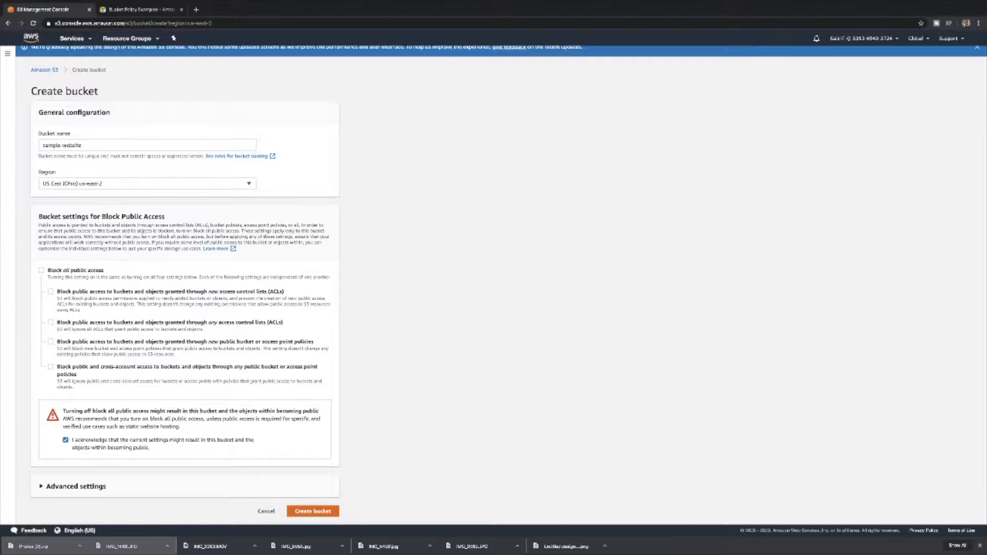
{"action": "left_click", "coordinate": [313, 511]}
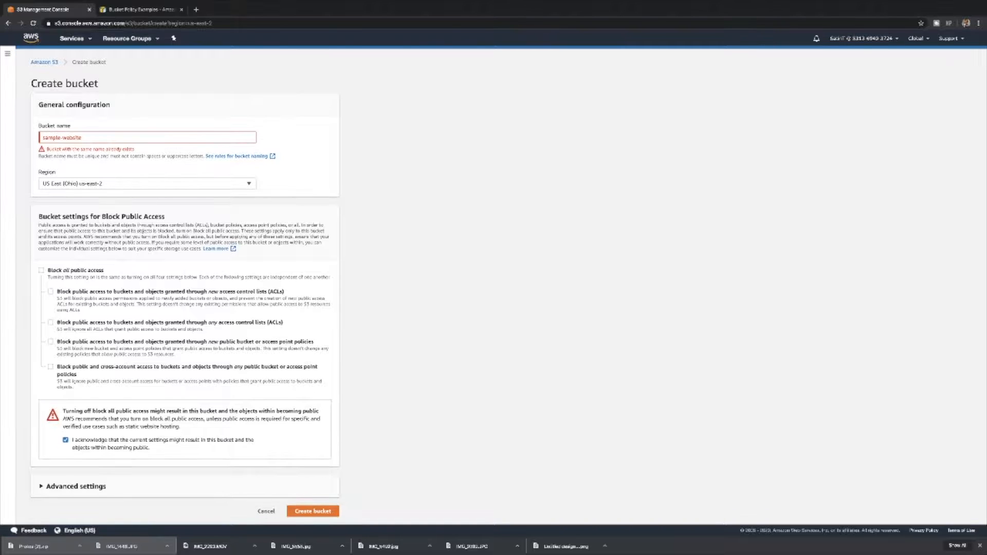
- Change the bucket name to sample-website-2 and create the bucket
{"action": "left_click", "coordinate": [83, 137]}
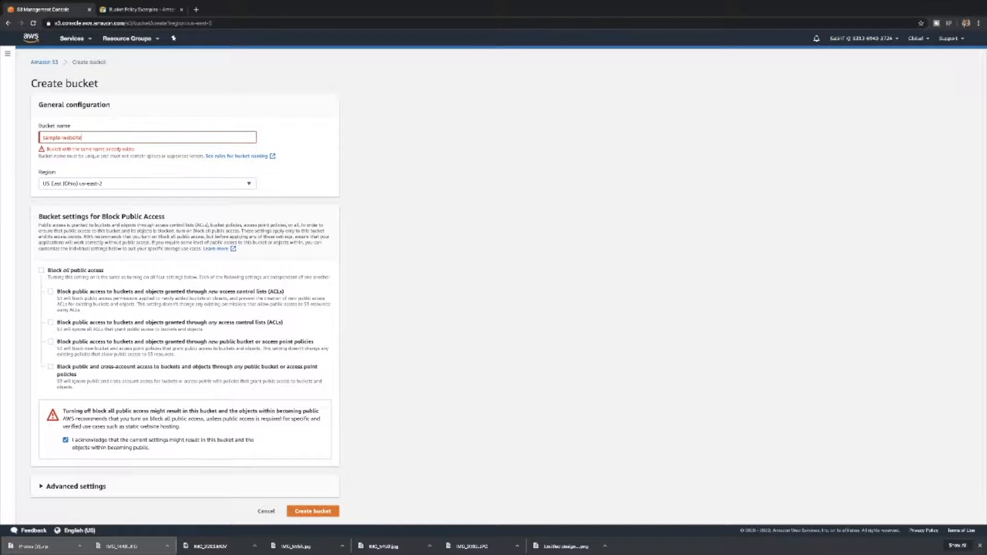
{"action": "type", "text": "-2"}
{"action": "left_click", "coordinate": [313, 511]}
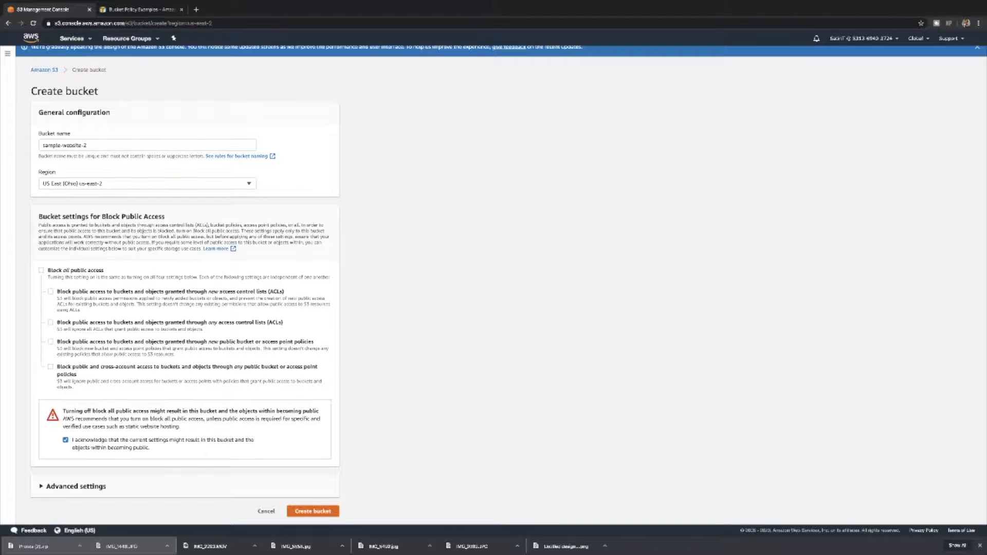
{"action": "left_click", "coordinate": [312, 512]}
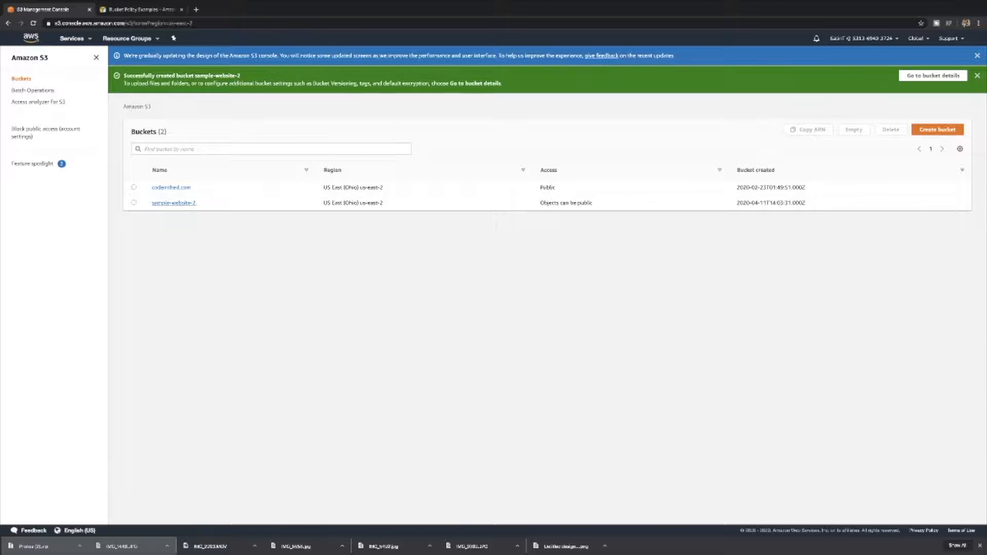
- Enable static website hosting in the properties of the sample-website-2 bucket, with index.html as the index document
{"action": "left_click", "coordinate": [174, 203]}
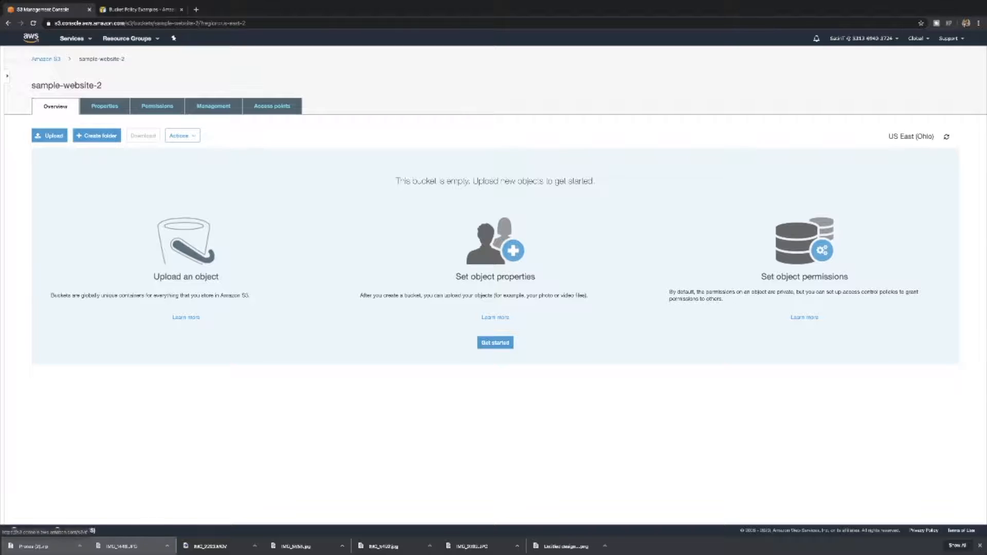
{"action": "left_click", "coordinate": [104, 106]}
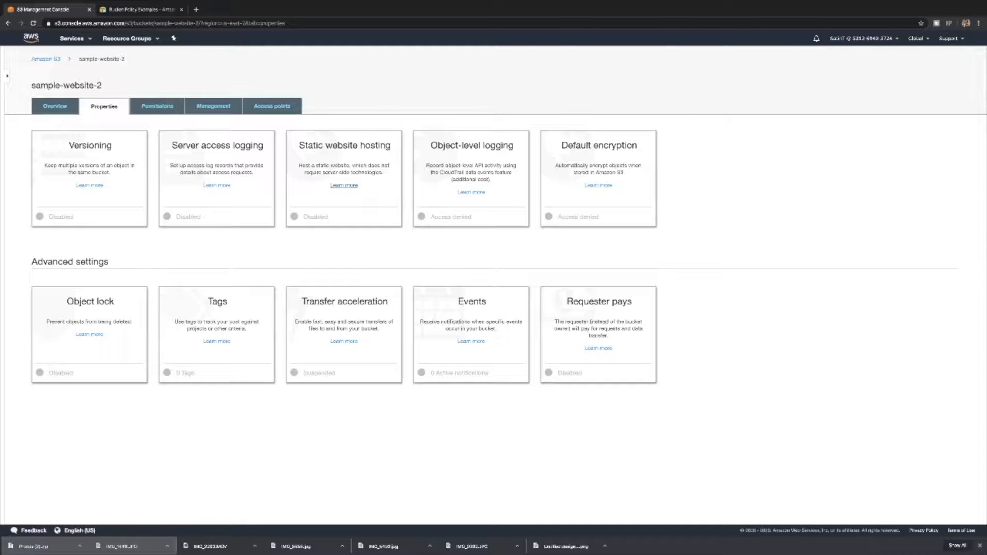
{"action": "left_click", "coordinate": [344, 179]}
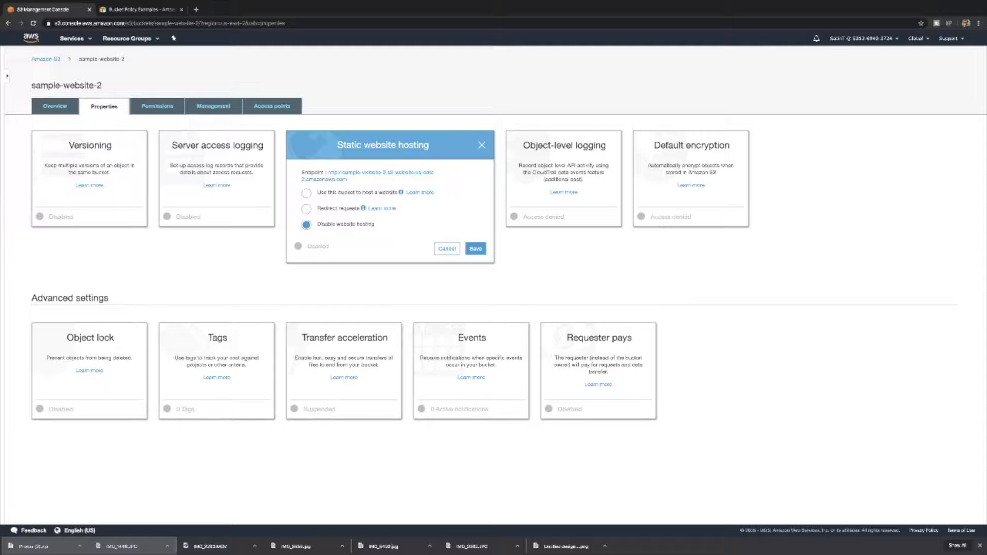
{"action": "left_click", "coordinate": [307, 194]}
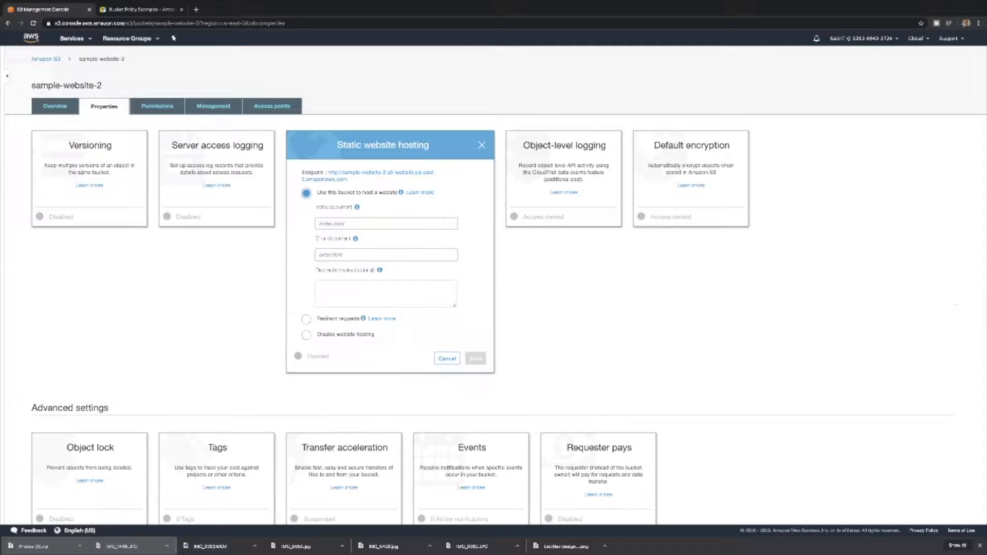
{"action": "left_click", "coordinate": [386, 224]}
{"action": "type", "text": "inde"}
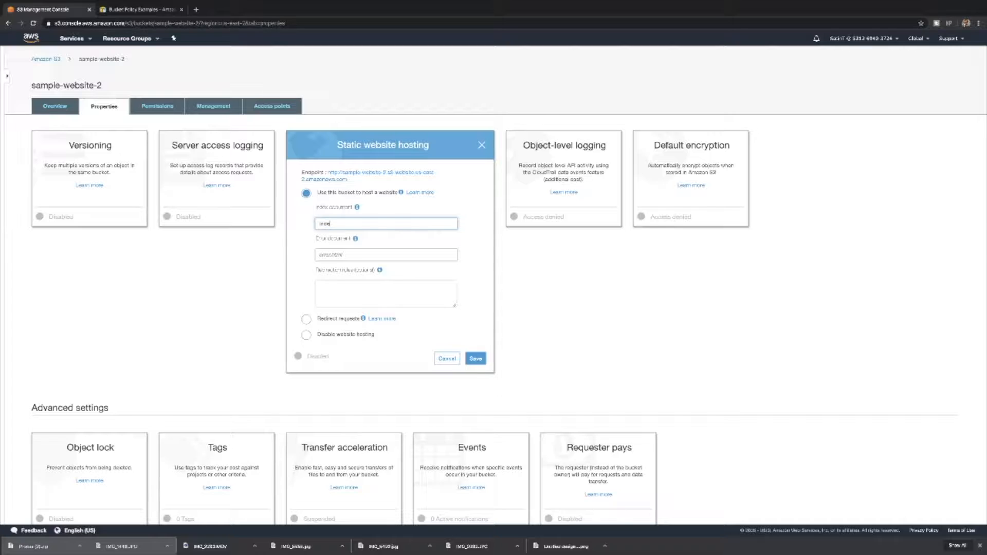
{"action": "type", "text": "x.html"}
{"action": "left_click", "coordinate": [476, 358]}
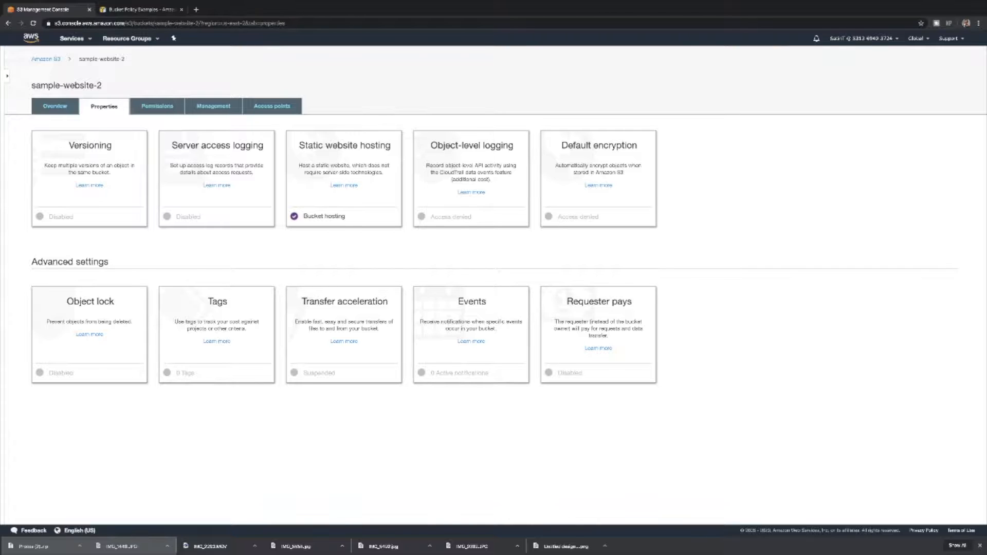
- Open the bucket's static website endpoint to test the site, and dismiss the hosting settings without changes
{"action": "left_click", "coordinate": [344, 172]}
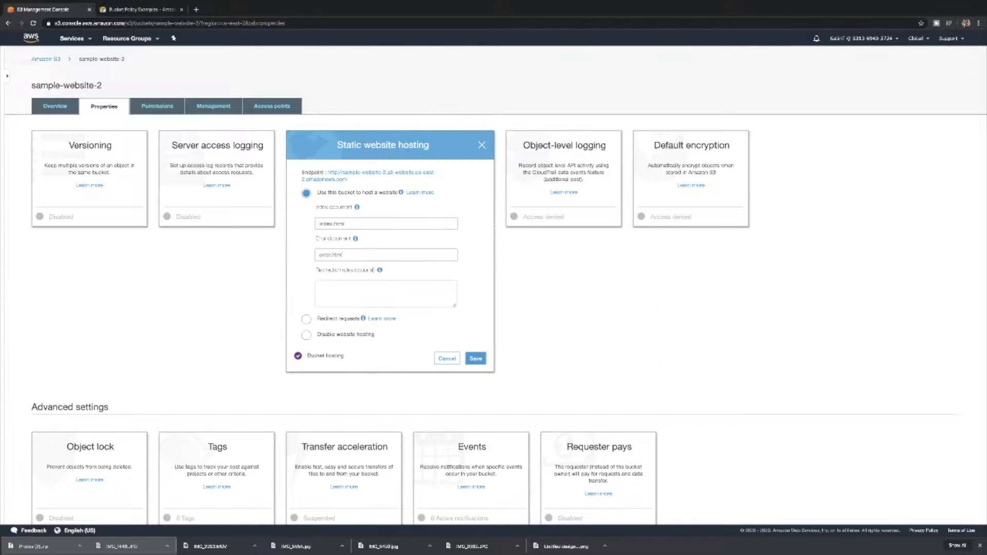
{"action": "left_click", "coordinate": [344, 172]}
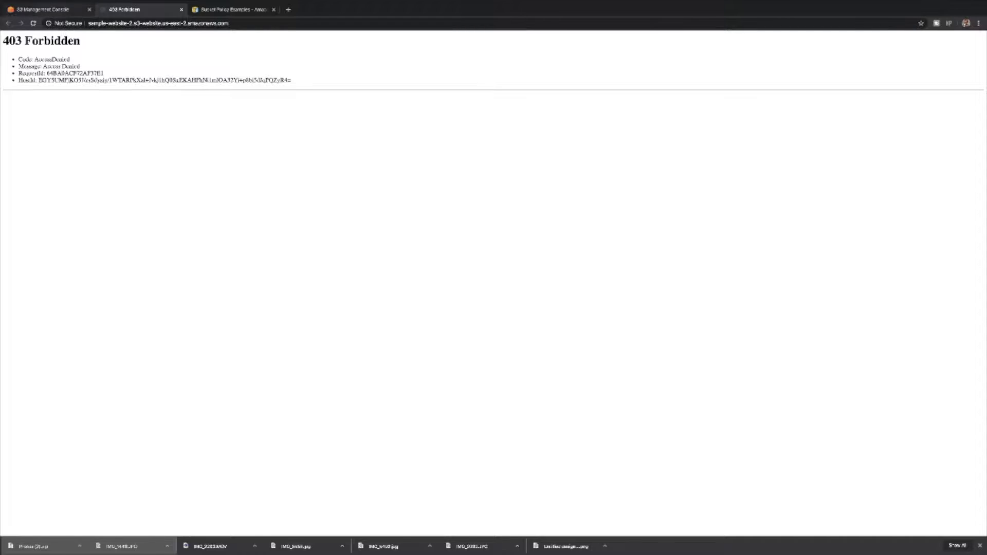
{"action": "left_click", "coordinate": [53, 10]}
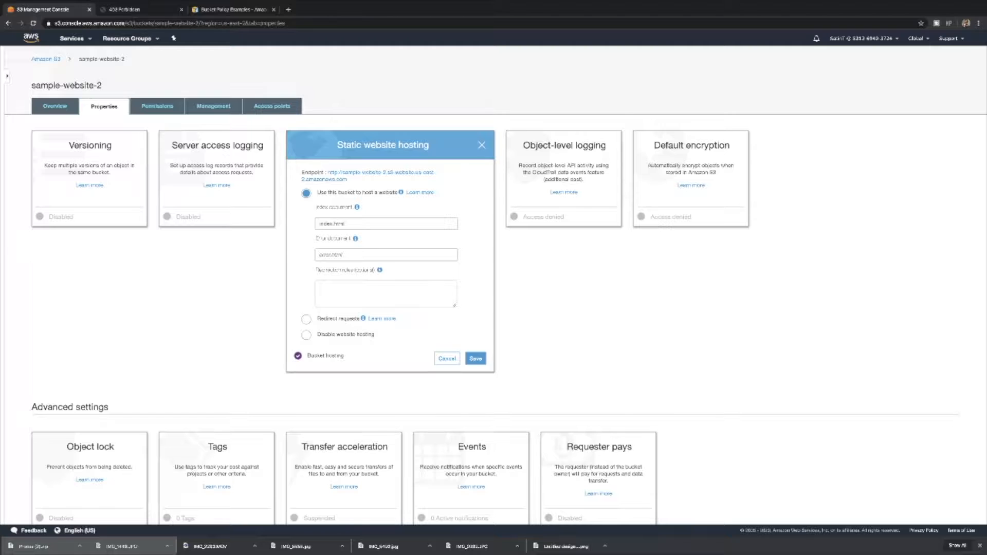
{"action": "left_click", "coordinate": [447, 358]}
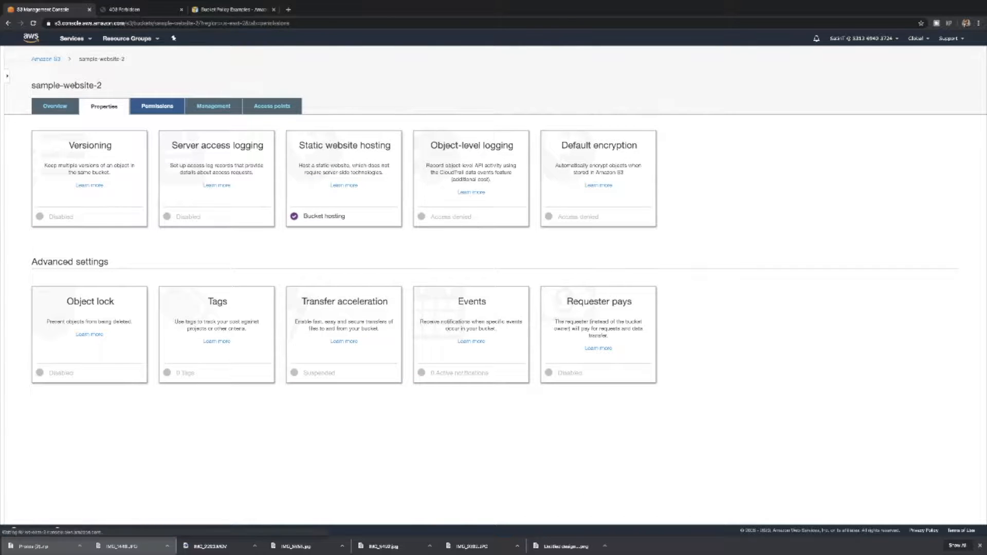
- Copy the documentation's example policy for granting read-only permission to an anonymous user into the sample-website-2 bucket policy editor
{"action": "left_click", "coordinate": [157, 106]}
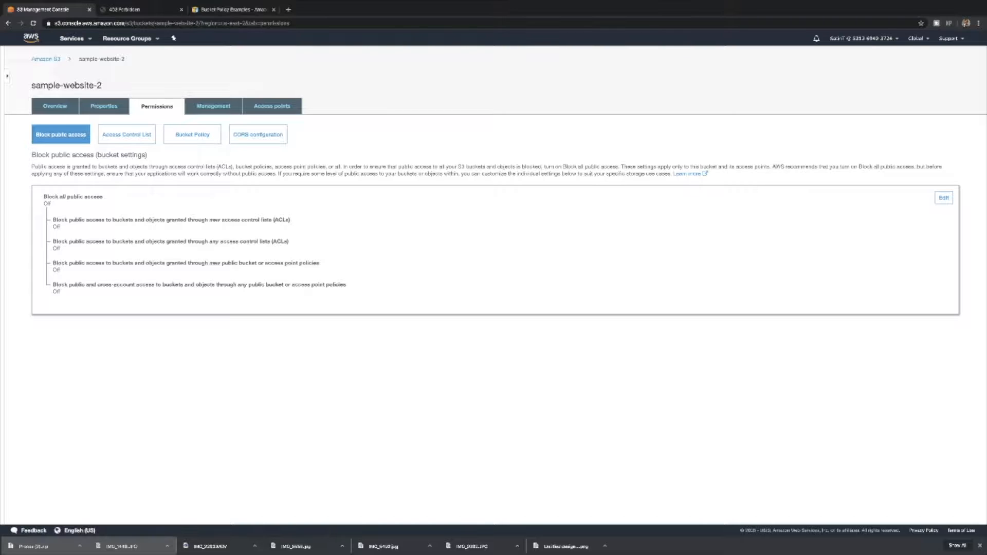
{"action": "left_click", "coordinate": [193, 135]}
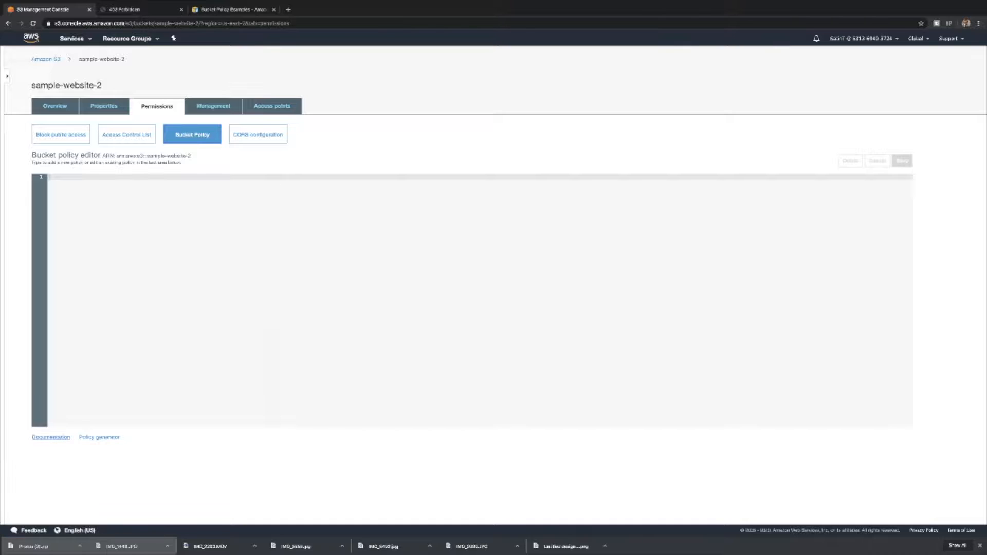
{"action": "left_click", "coordinate": [50, 437]}
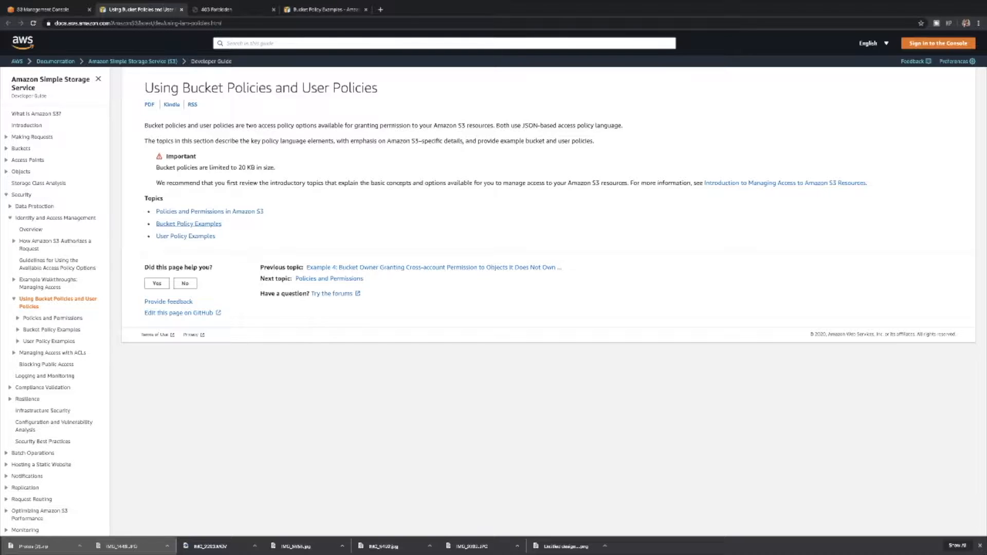
{"action": "left_click", "coordinate": [188, 223]}
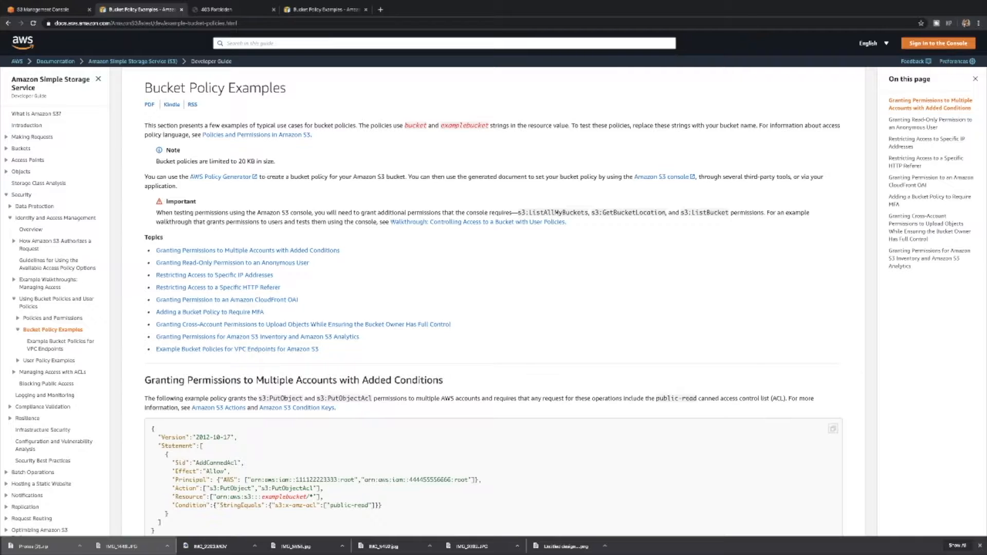
{"action": "scroll", "coordinate": [494, 301], "scroll_direction": "down", "scroll_amount": 8}
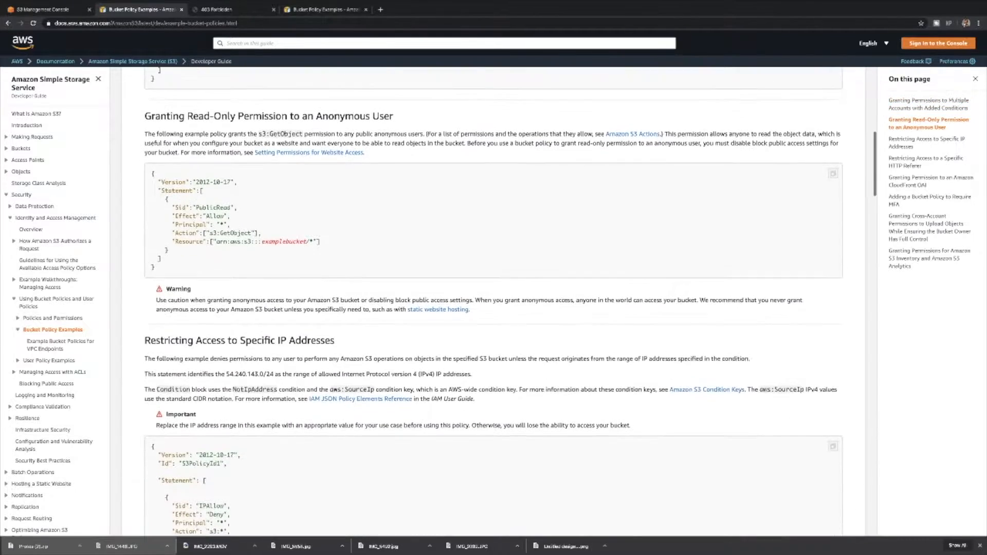
{"action": "scroll", "coordinate": [511, 303], "scroll_direction": "up", "scroll_amount": 1}
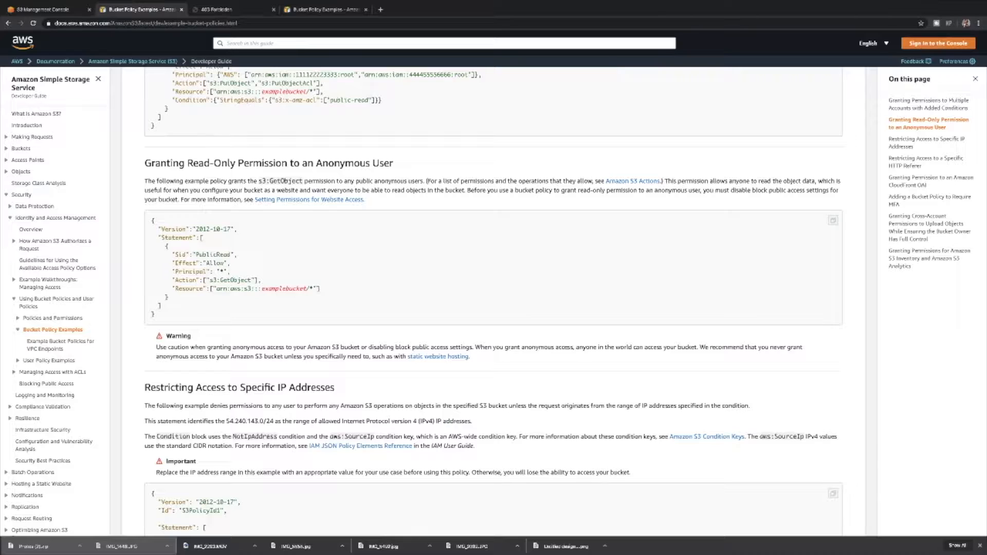
{"action": "left_click", "coordinate": [46, 10]}
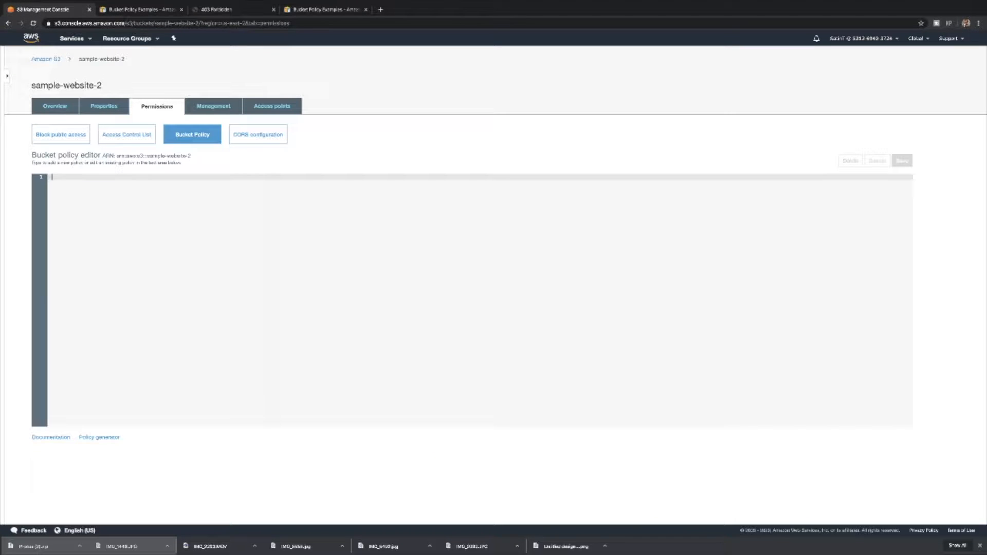
{"action": "type", "text": "{   \"Version\":\"2012-10-17\",   \"Statement\":[     {       \"Sid\":\"PublicRead\",       \"Effect\":\"Allow\",       \"Principal\": \"*\",       \"Action\":[\"s3:GetObject\"],       \"Resource\":[\"arn:aws:s3:::examplebucket/*\"]     }   ] }"}
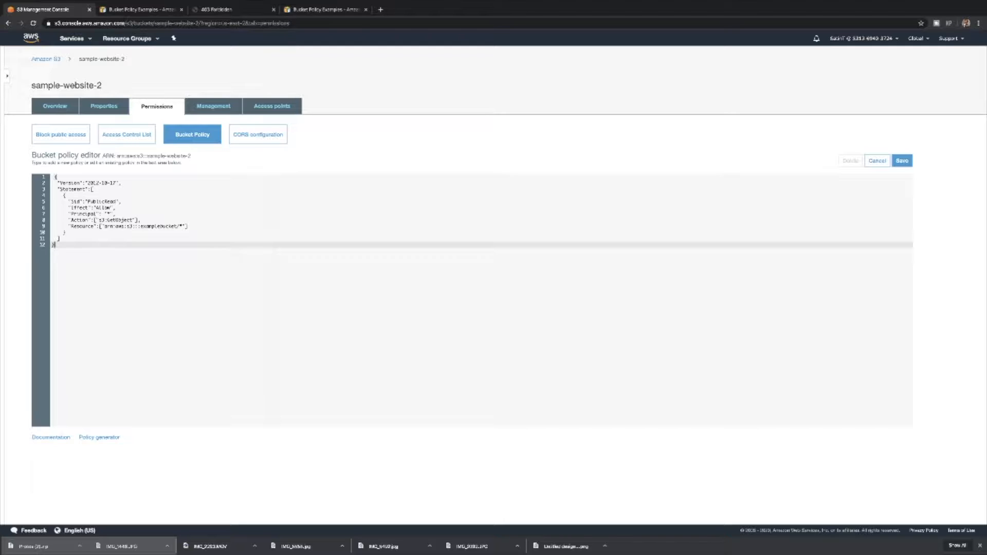
- Replace the example ARN in the policy's Resource line with arn:aws:s3:::sample-website-2, keep the /* suffix, and save the bucket policy
{"action": "double_click", "coordinate": [77, 226]}
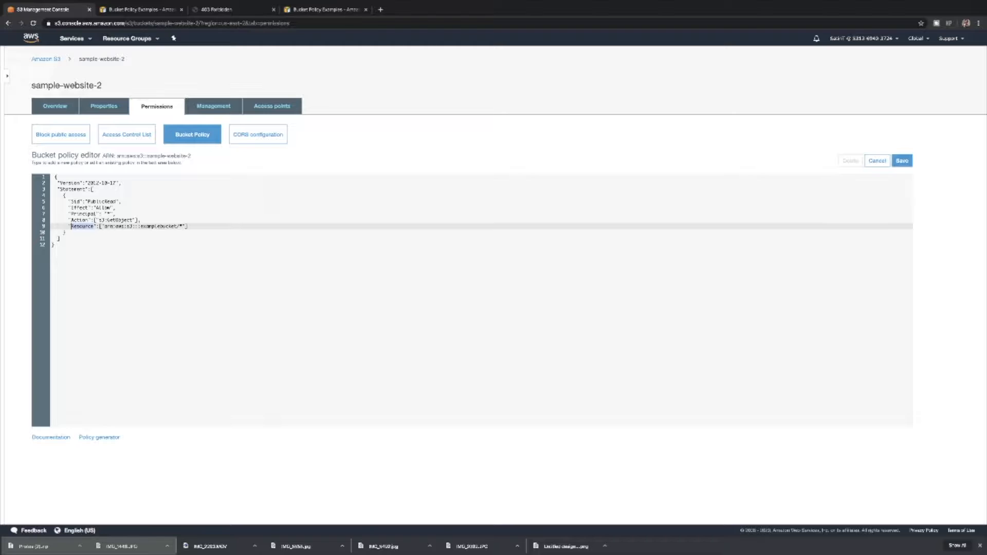
{"action": "left_click_drag", "start_coordinate": [117, 155], "coordinate": [191, 155]}
{"action": "key", "text": "ctrl+c"}
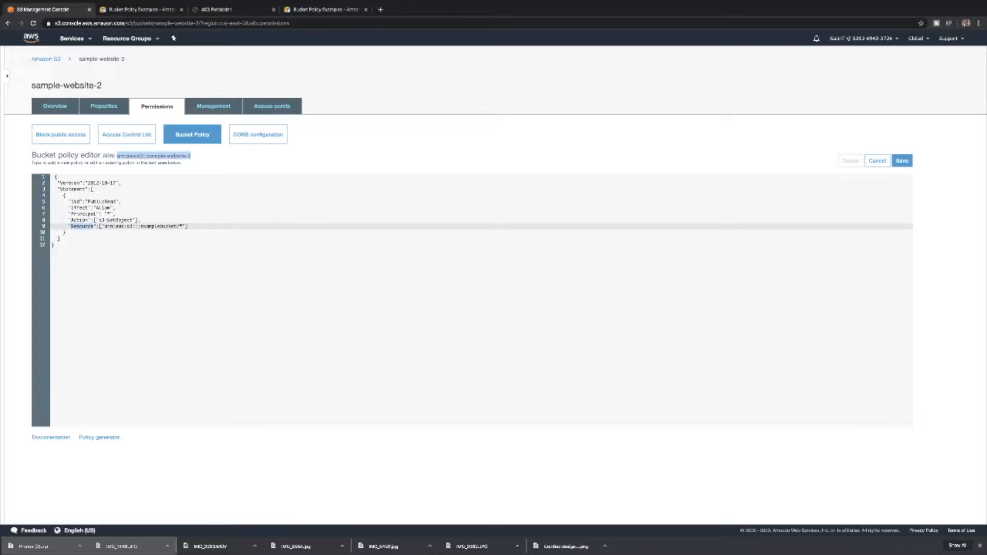
{"action": "left_click_drag", "start_coordinate": [179, 226], "coordinate": [104, 226]}
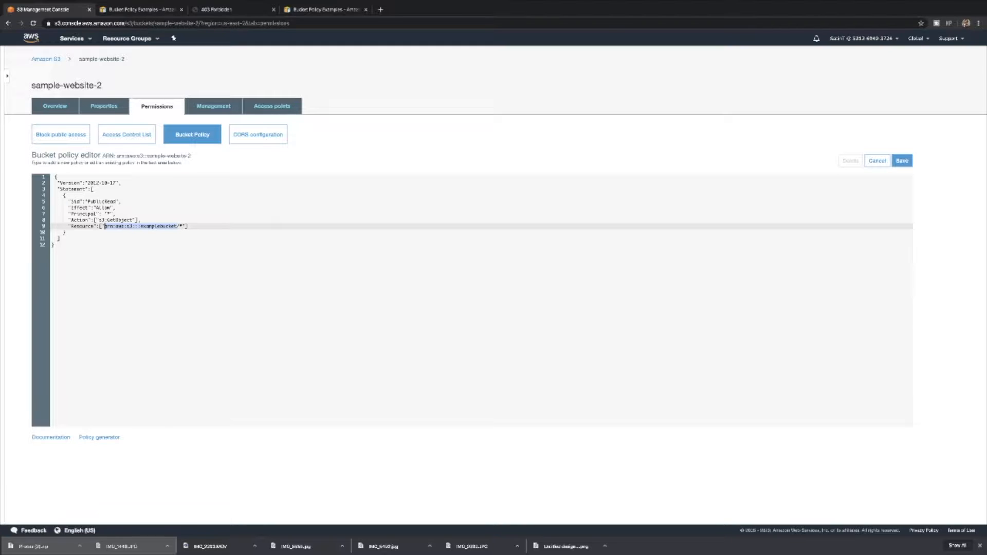
{"action": "key", "text": "ctrl+v"}
{"action": "left_click", "coordinate": [61, 238]}
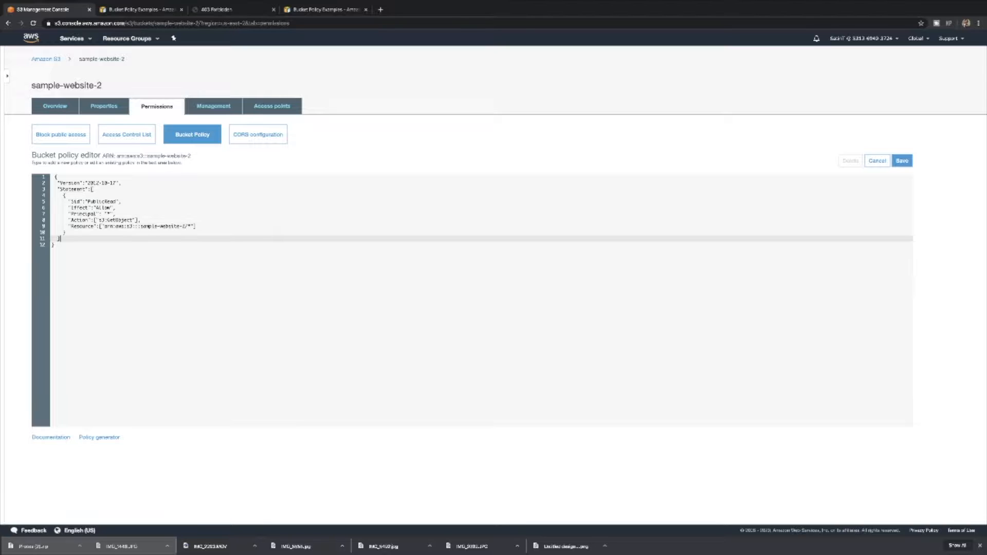
{"action": "left_click", "coordinate": [903, 161]}
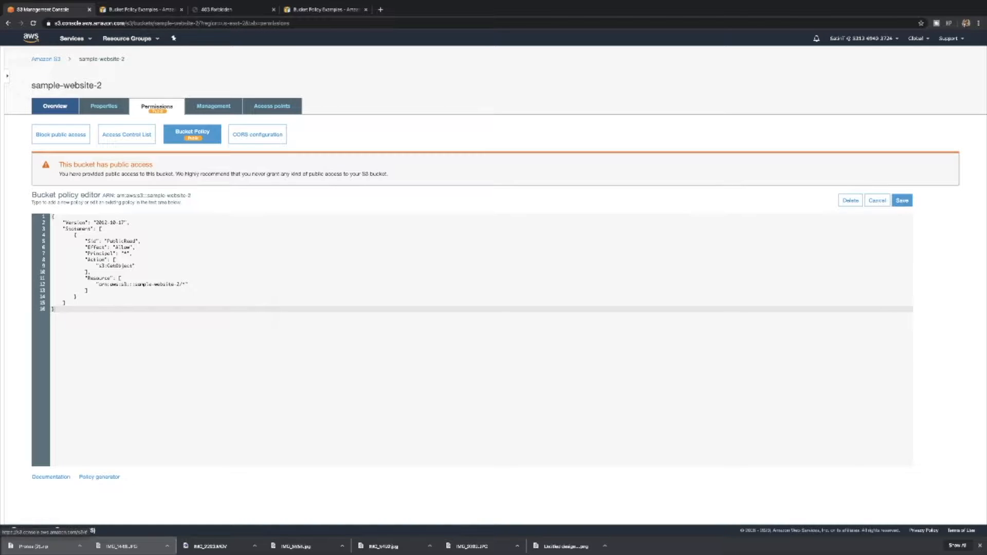
- Upload index.html from the Sample Website folder to the sample-website-2 bucket with the default upload settings
{"action": "left_click", "coordinate": [55, 106]}
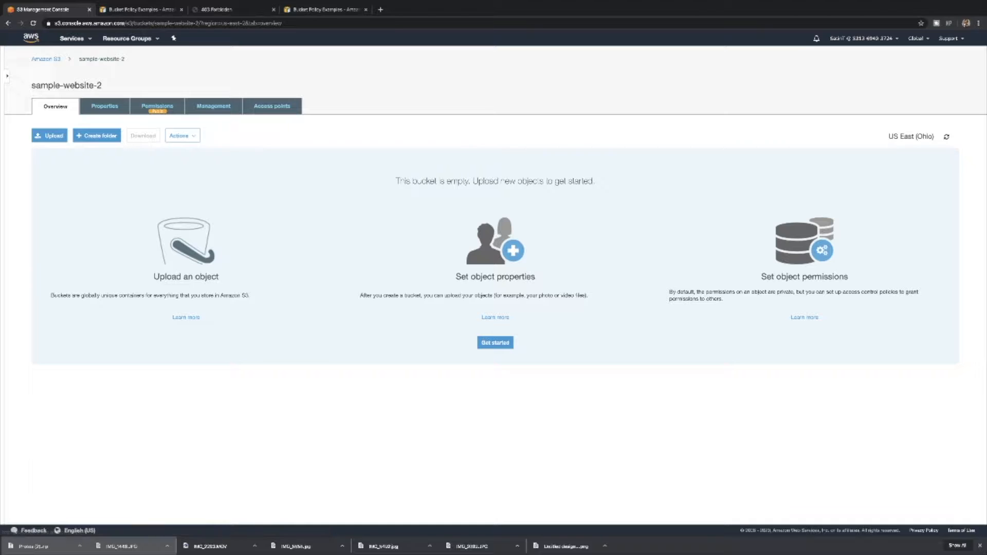
{"action": "left_click", "coordinate": [49, 136]}
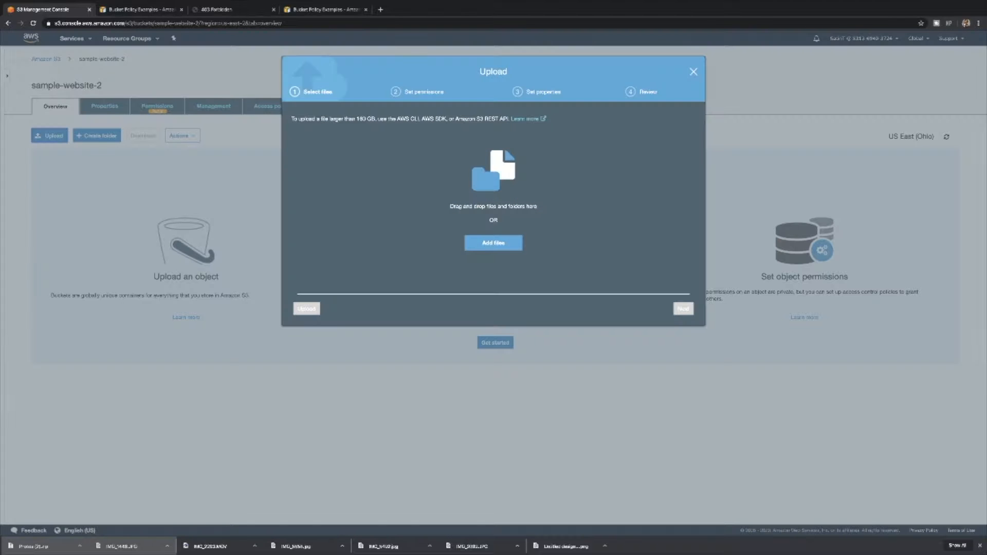
{"action": "left_click", "coordinate": [494, 244]}
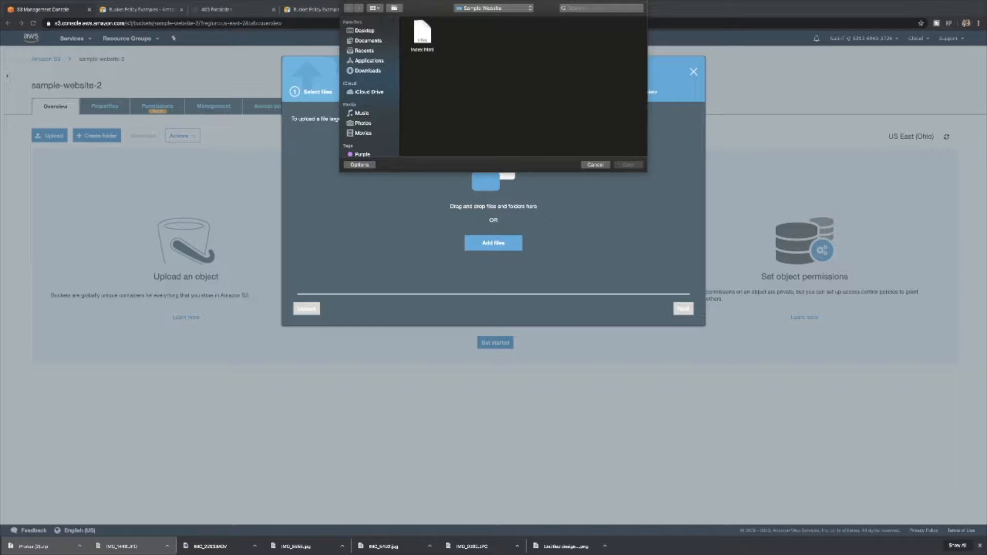
{"action": "left_click", "coordinate": [494, 8]}
{"action": "left_click", "coordinate": [488, 8]}
{"action": "left_click", "coordinate": [422, 33]}
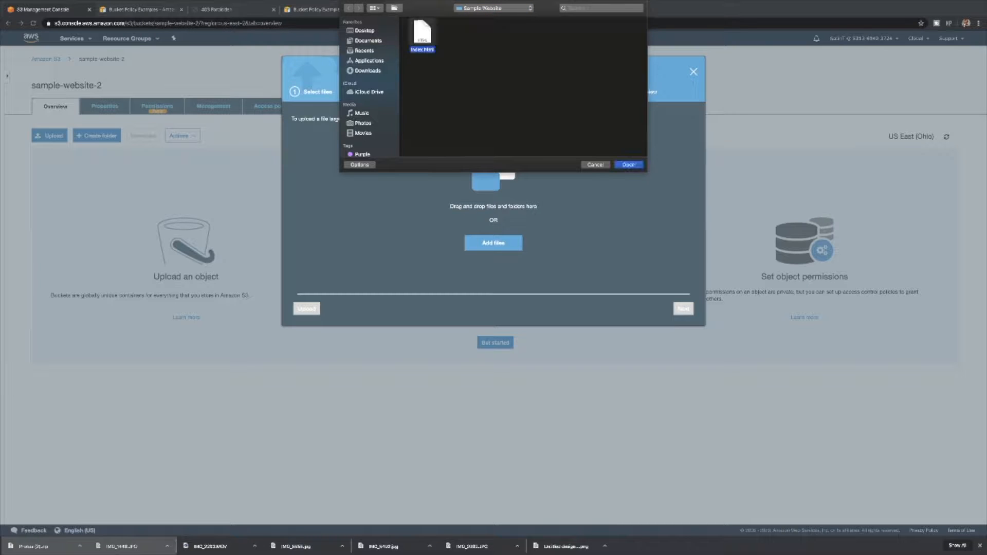
{"action": "key", "text": "Return"}
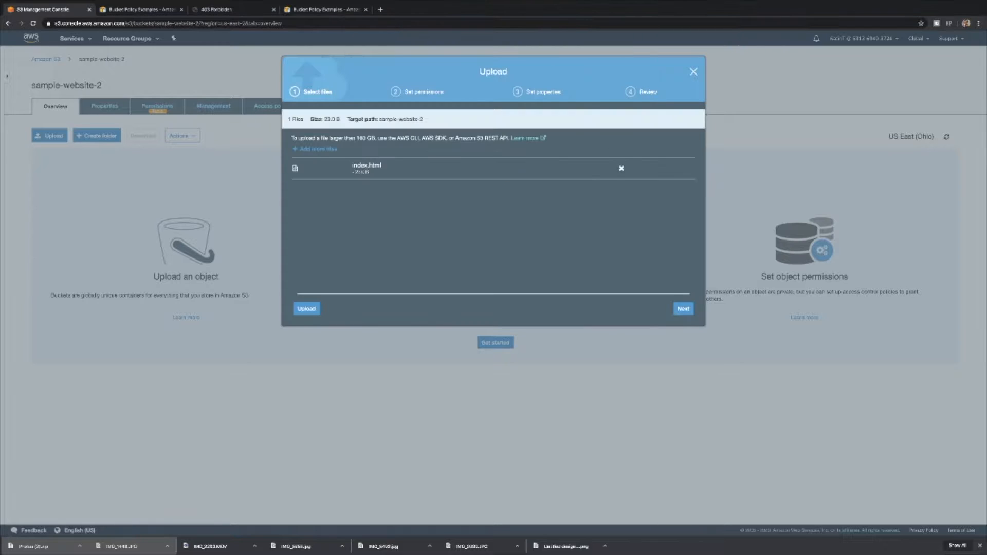
{"action": "left_click", "coordinate": [307, 308]}
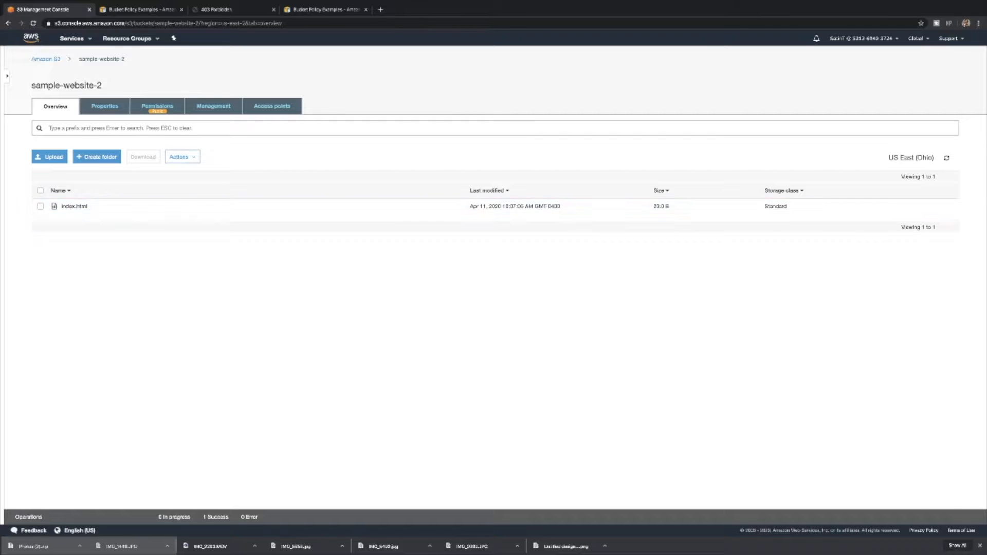
- Open the bucket's static website hosting endpoint and check the heading on the published page
{"action": "left_click", "coordinate": [157, 106]}
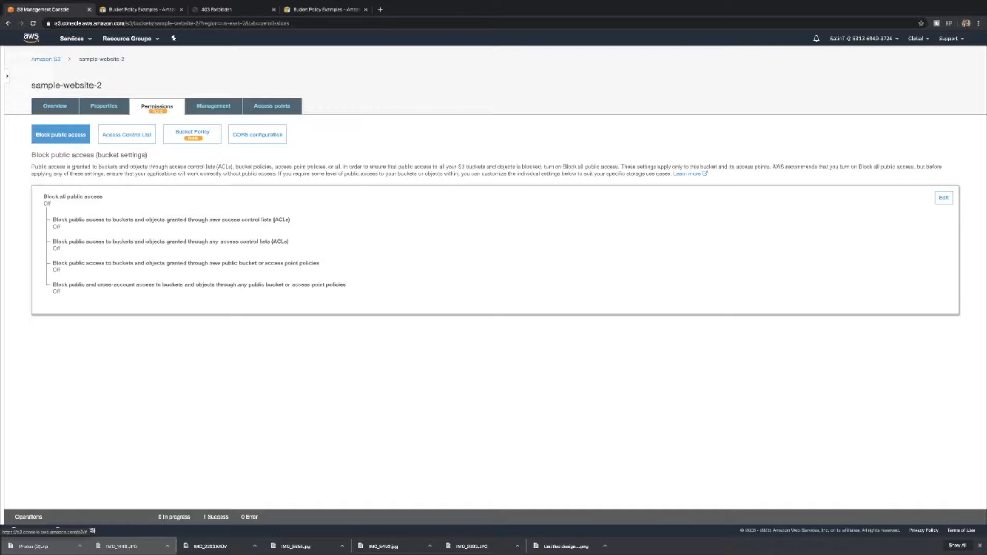
{"action": "left_click", "coordinate": [104, 106]}
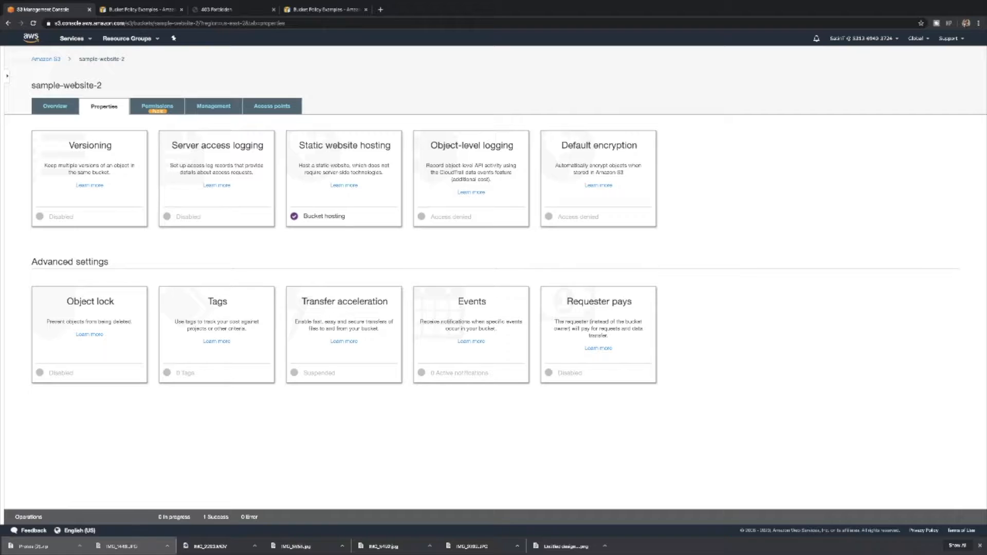
{"action": "left_click", "coordinate": [344, 179]}
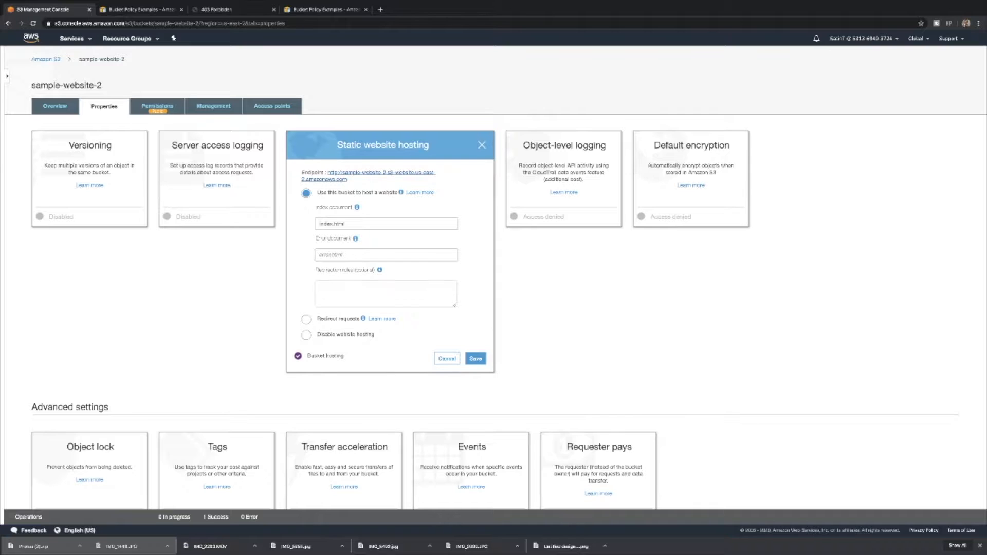
{"action": "left_click", "coordinate": [380, 172]}
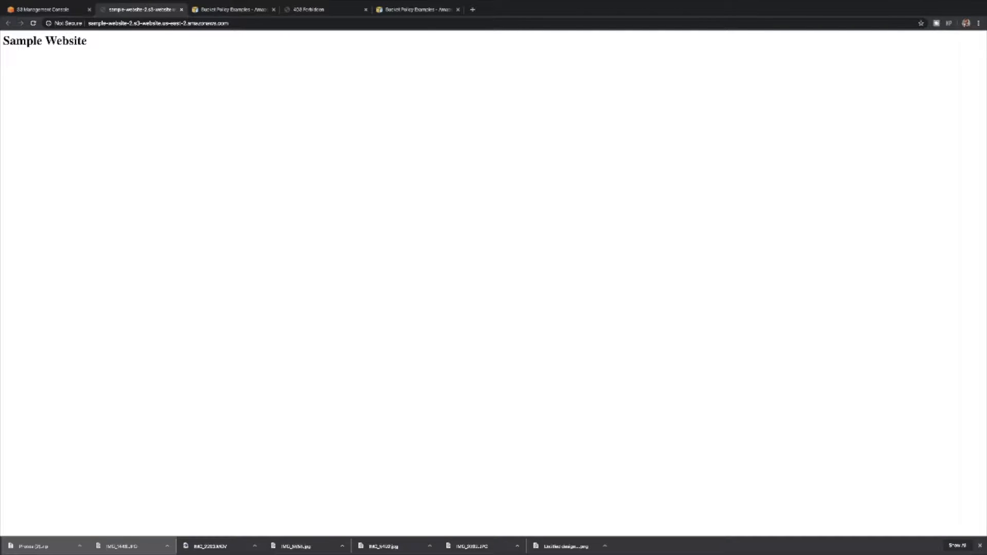
{"action": "left_click_drag", "start_coordinate": [88, 40], "coordinate": [9, 41]}
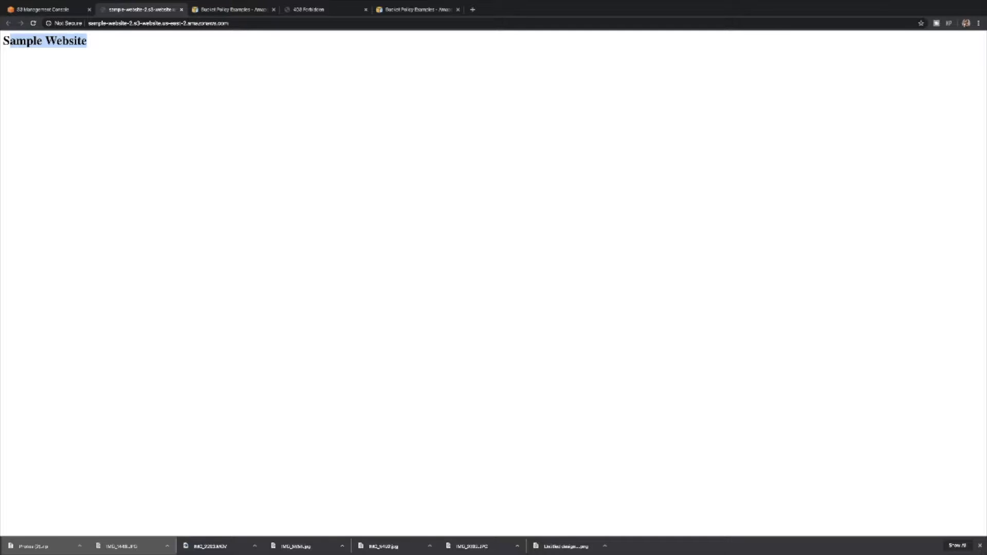
{"action": "left_click", "coordinate": [113, 72]}
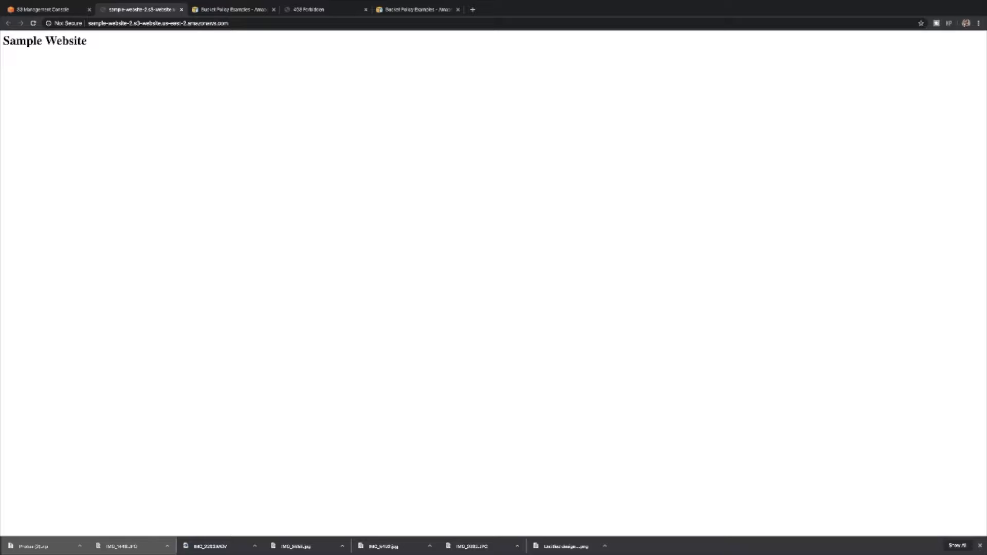
- Switch to Finder and open index.html from the Sample Website folder in TextEdit
{"action": "key", "text": "ctrl+Left"}
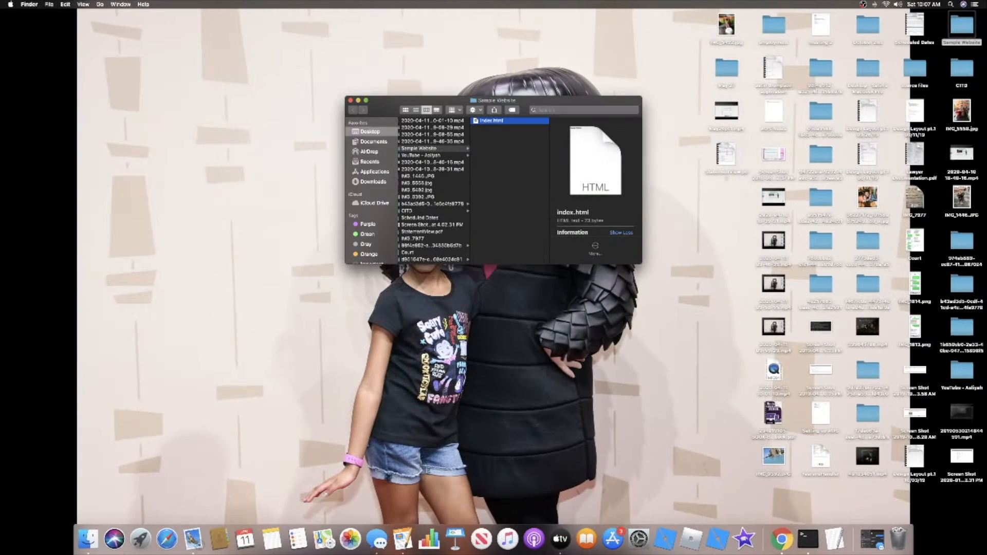
{"action": "left_click", "coordinate": [226, 205]}
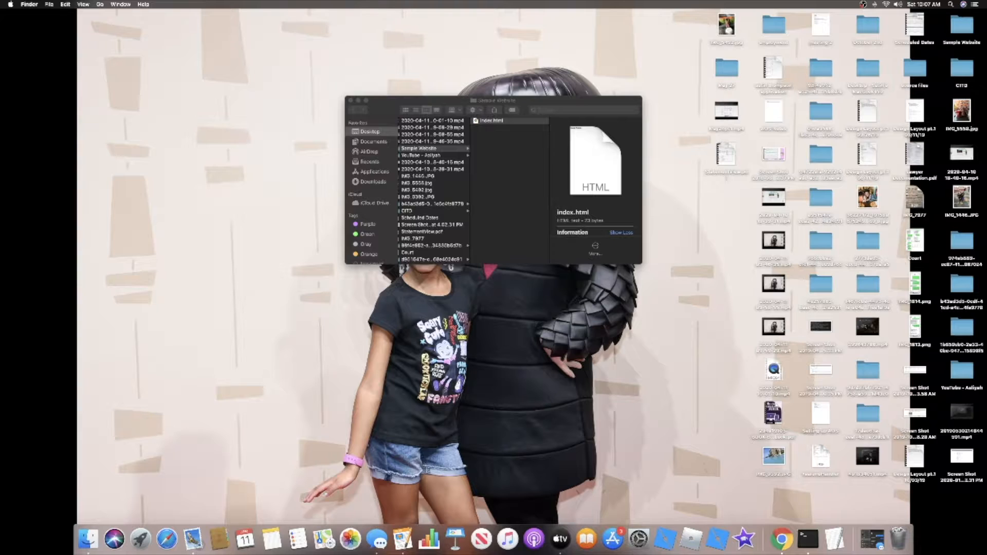
{"action": "left_click", "coordinate": [492, 121]}
{"action": "right_click", "coordinate": [490, 121]}
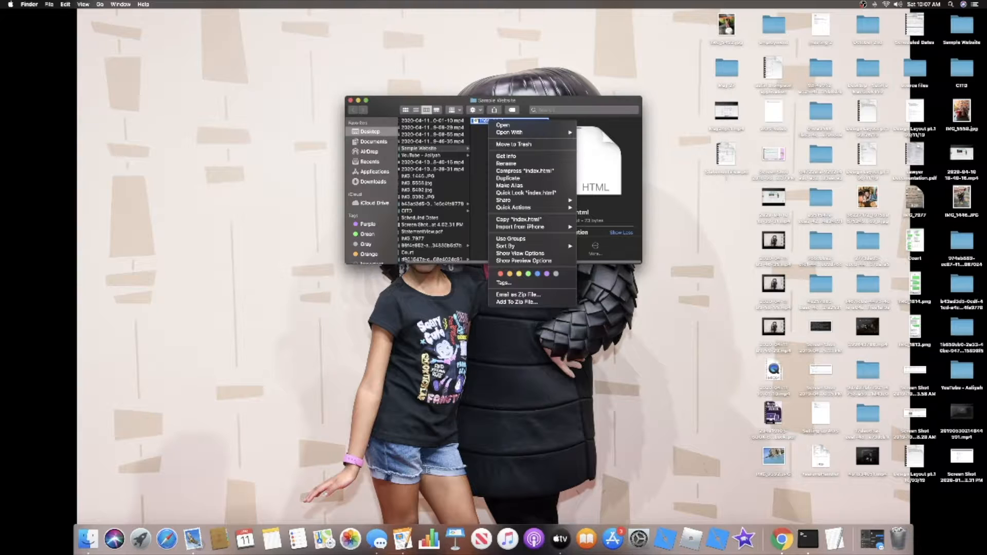
{"action": "mouse_move", "coordinate": [520, 132]}
{"action": "left_click", "coordinate": [602, 185]}
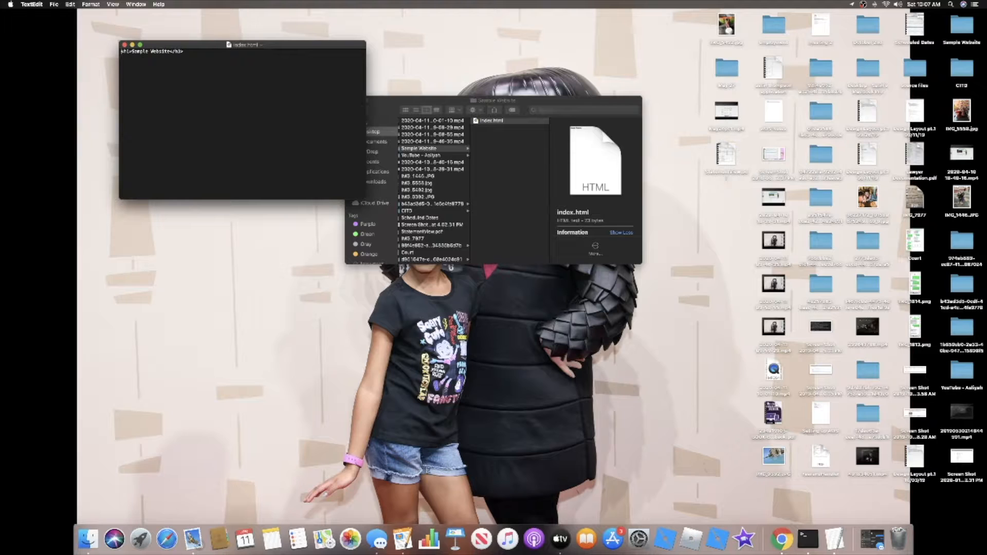
- Add style="background:blue" to the h1 tag in index.html, then save and close the file
{"action": "type", "text": "style="}
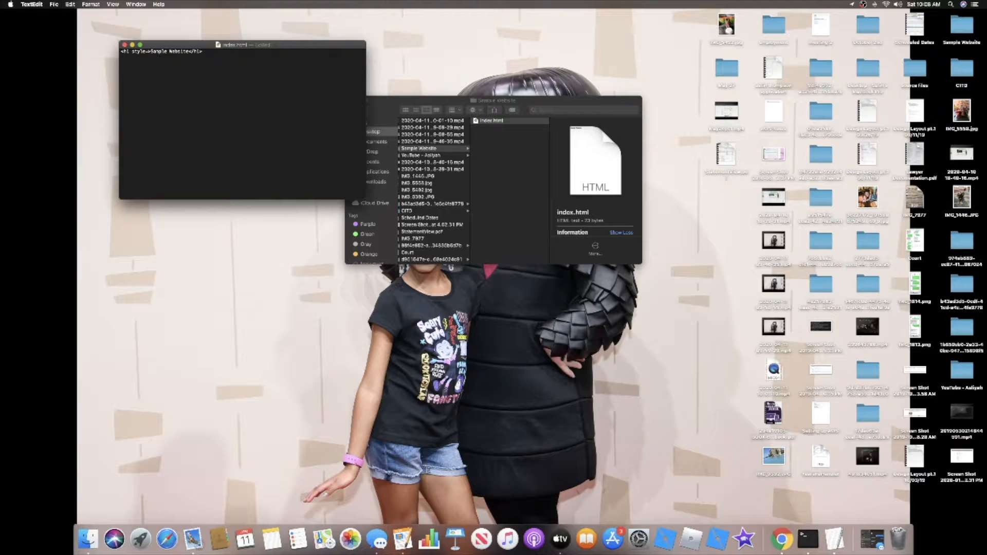
{"action": "type", "text": "\"background:blue"}
{"action": "left_click_drag", "start_coordinate": [131, 52], "coordinate": [194, 52]}
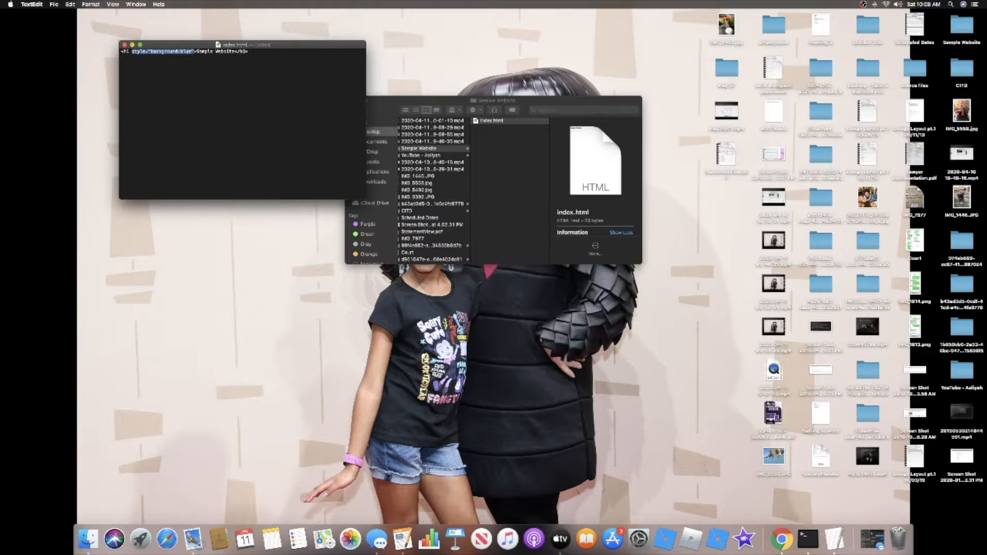
{"action": "left_click", "coordinate": [249, 52]}
{"action": "key", "text": "super+s"}
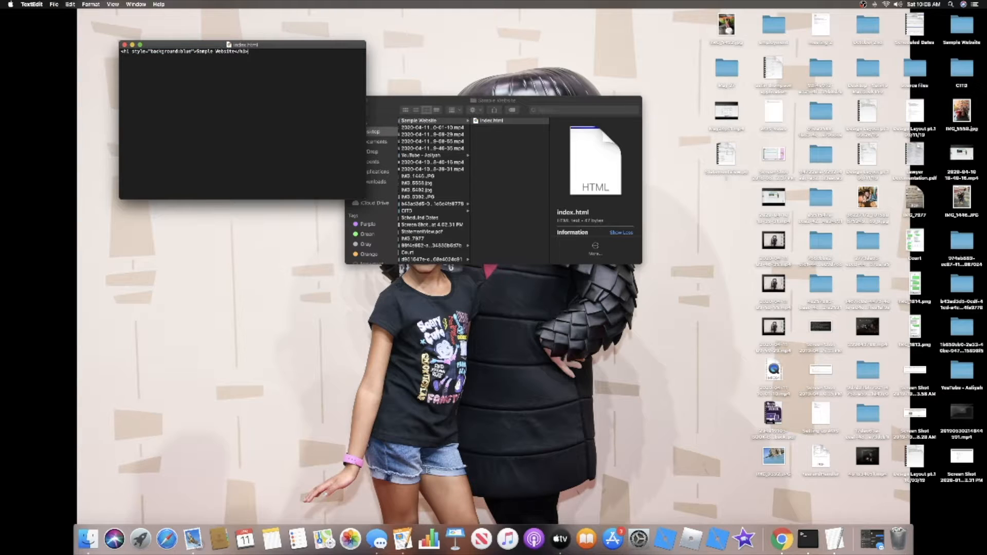
{"action": "key", "text": "super+w"}
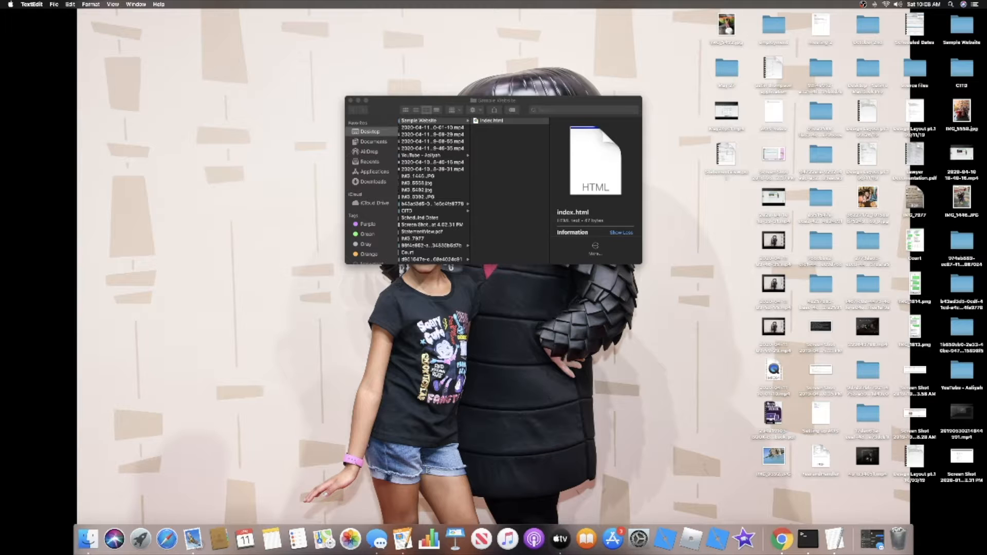
- Switch to the S3 console in Chrome and upload the edited index.html from the Sample Website folder to the sample-website-2 bucket
{"action": "key", "text": "ctrl+Right"}
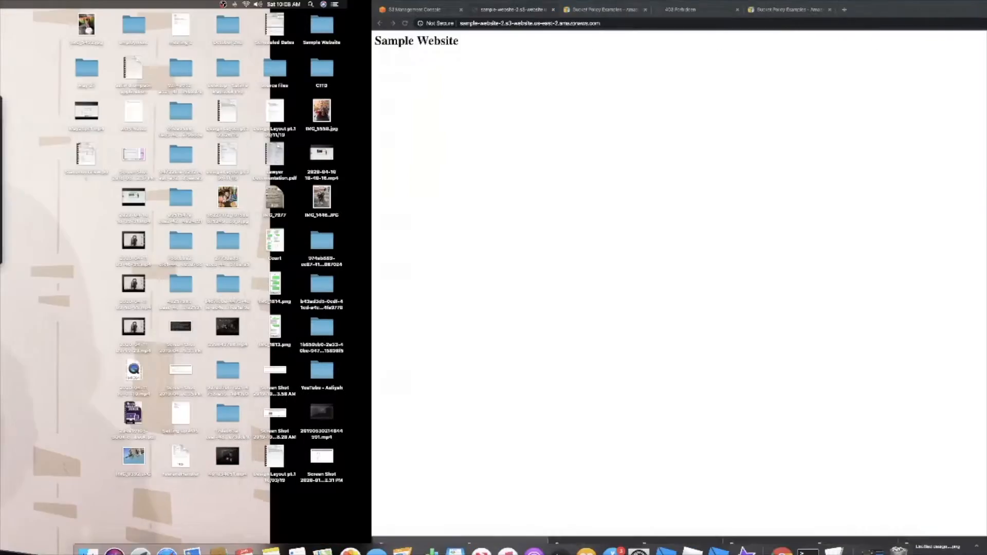
{"action": "key", "text": "ctrl+shift+Tab"}
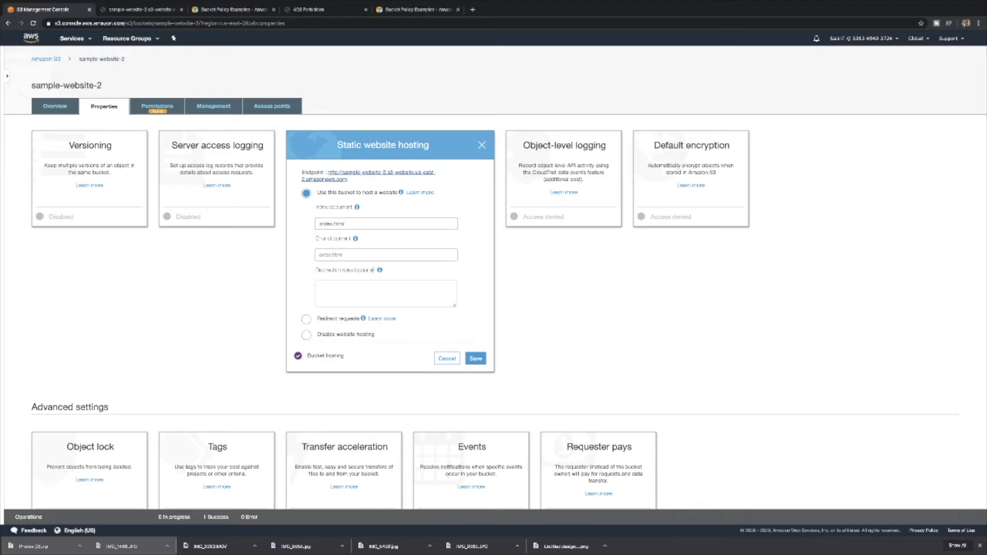
{"action": "left_click", "coordinate": [55, 106]}
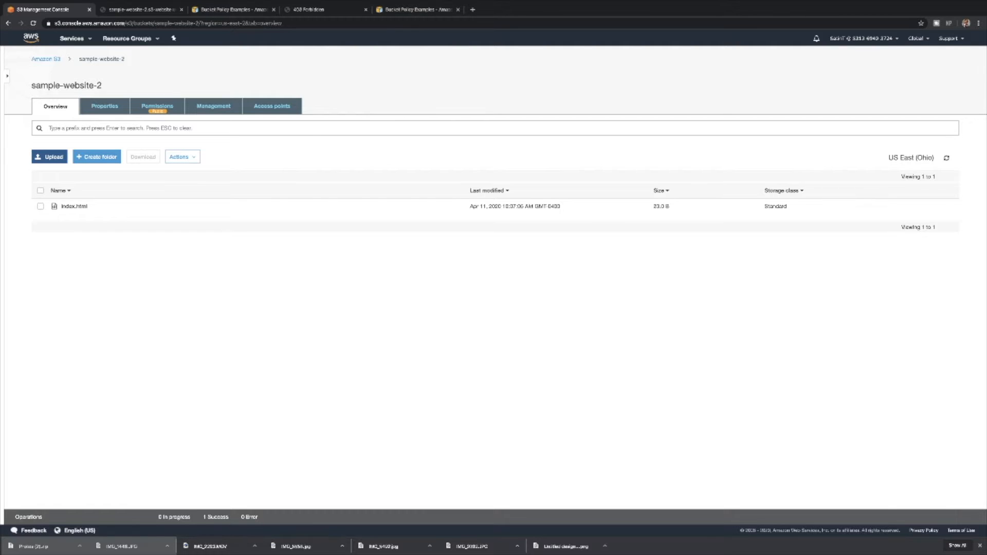
{"action": "left_click", "coordinate": [50, 157]}
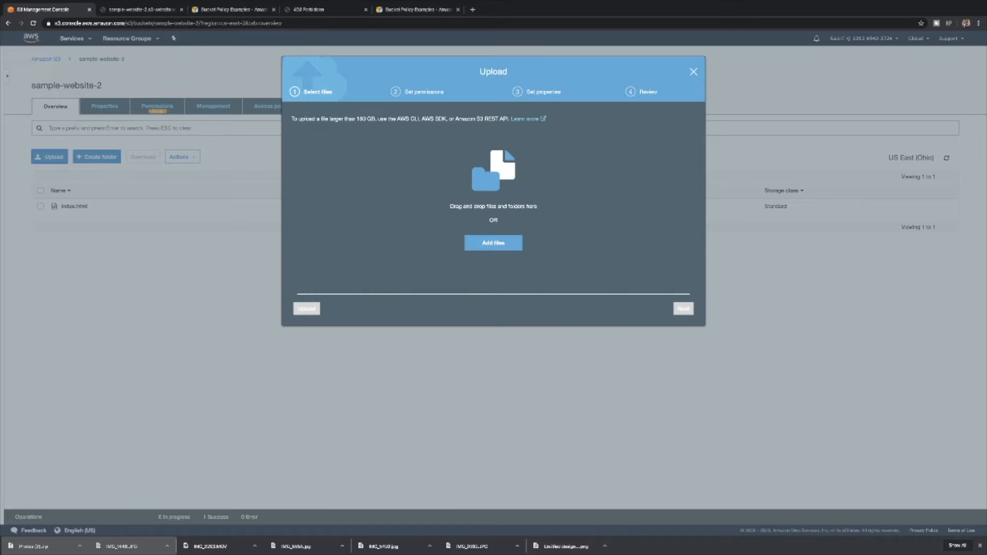
{"action": "left_click", "coordinate": [494, 244]}
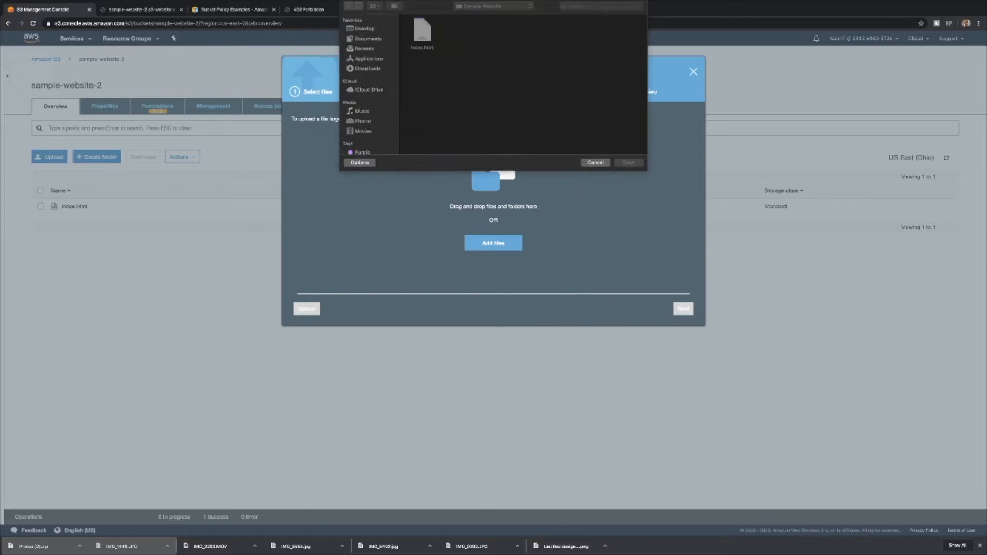
{"action": "double_click", "coordinate": [422, 33]}
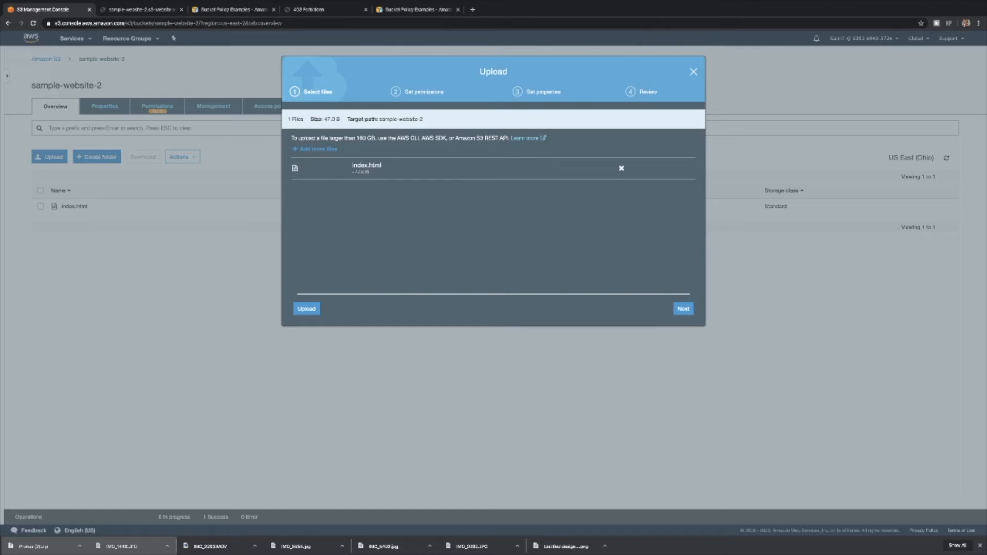
{"action": "left_click", "coordinate": [306, 309]}
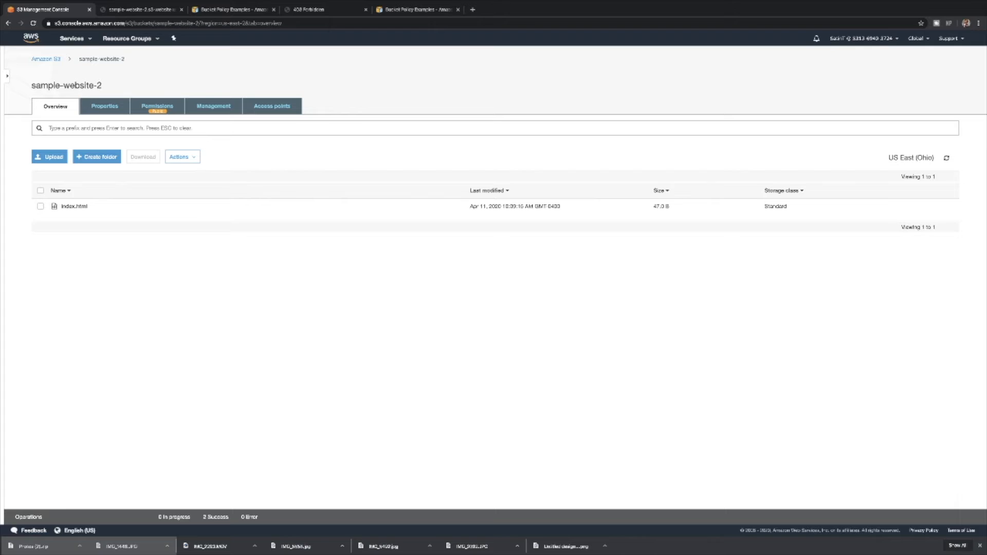
- Return to the published sample-website-2 page and reload it to check the heading's background
{"action": "left_click", "coordinate": [141, 10]}
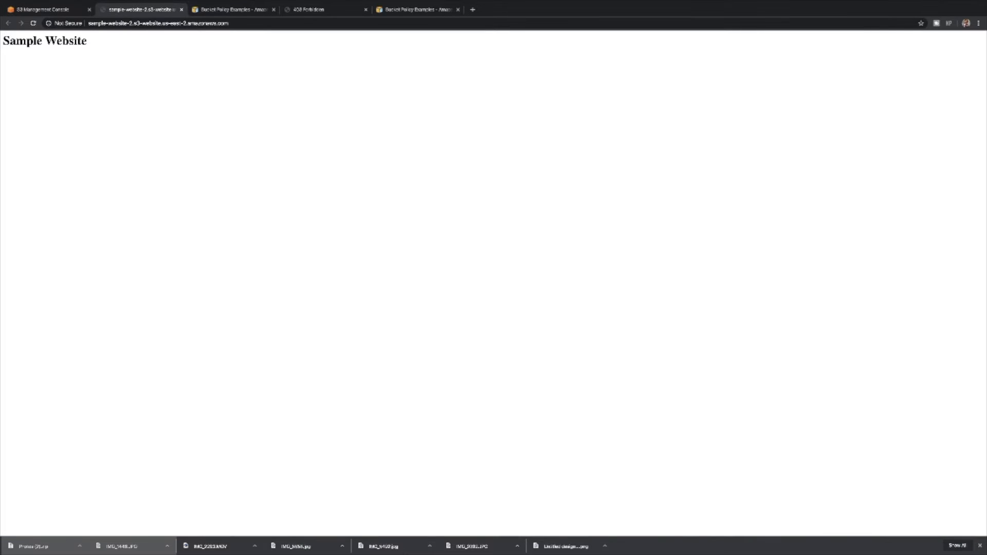
{"action": "key", "text": "ctrl+a"}
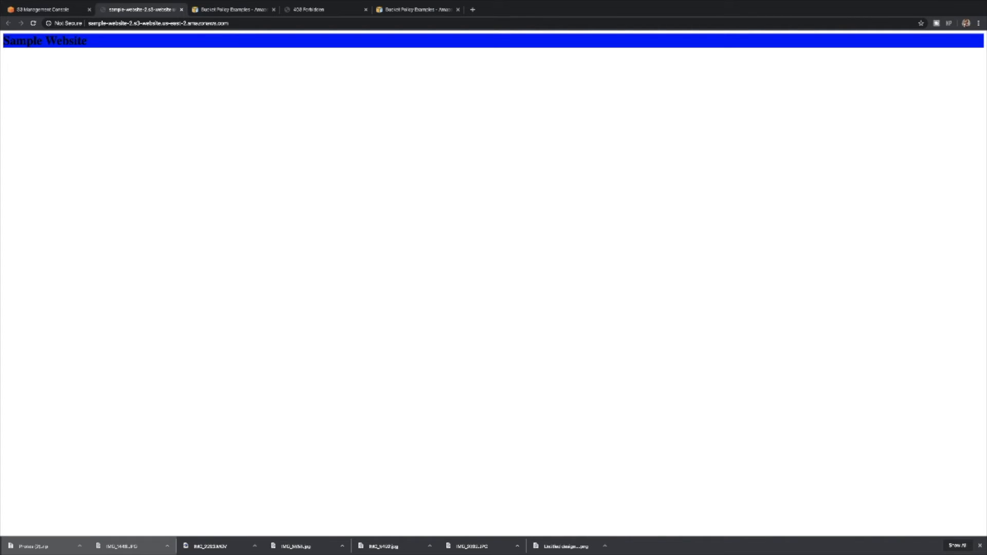
- Review the sample-website-2 bucket's public access settings, bucket policy and static website hosting configuration in the S3 console, without saving anything
{"action": "left_click", "coordinate": [51, 10]}
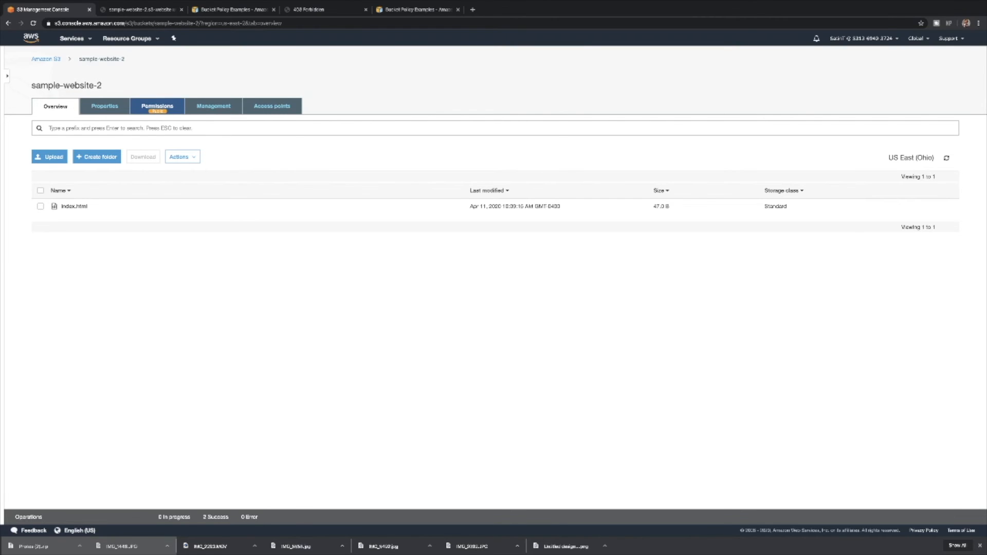
{"action": "left_click", "coordinate": [157, 106]}
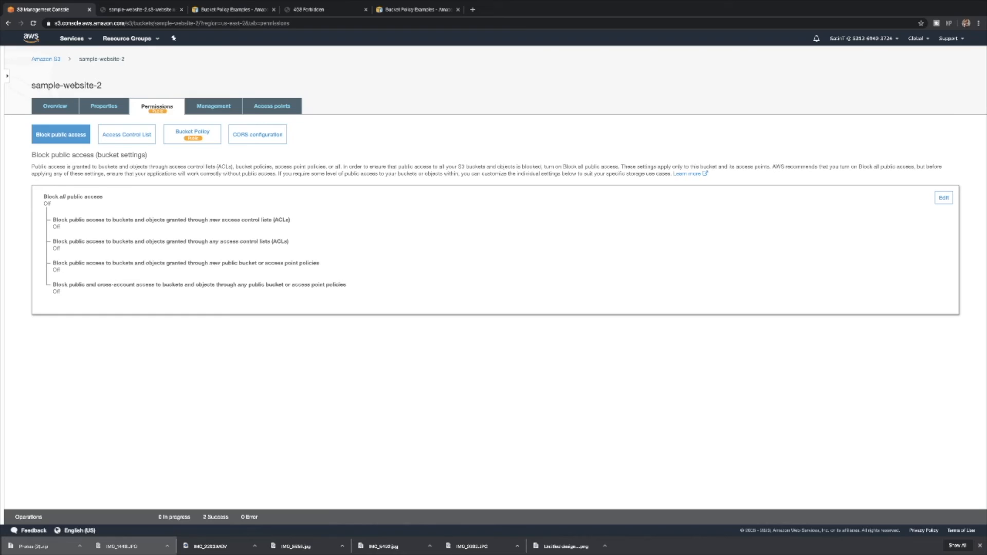
{"action": "left_click", "coordinate": [193, 132]}
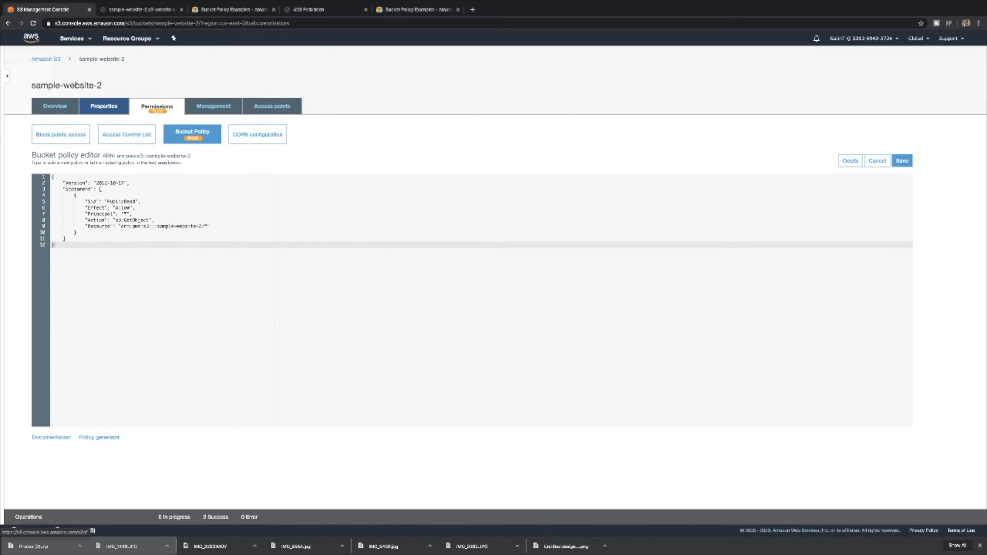
{"action": "left_click", "coordinate": [104, 106]}
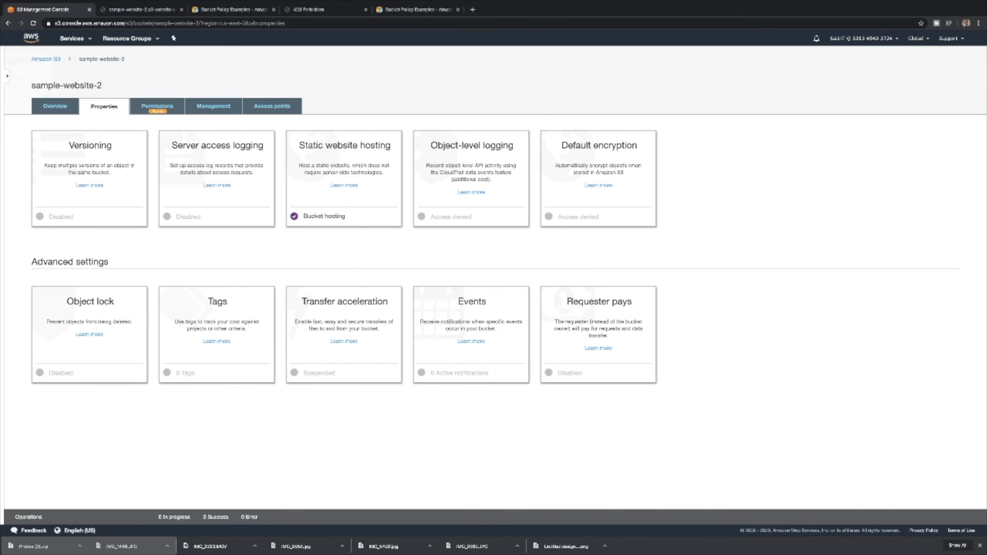
{"action": "left_click", "coordinate": [344, 169]}
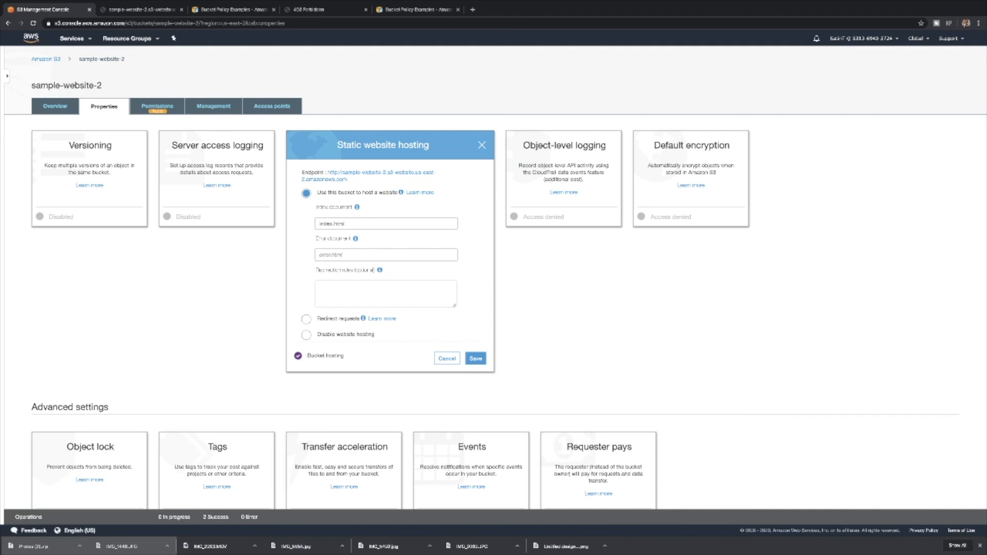
{"action": "left_click", "coordinate": [447, 359]}
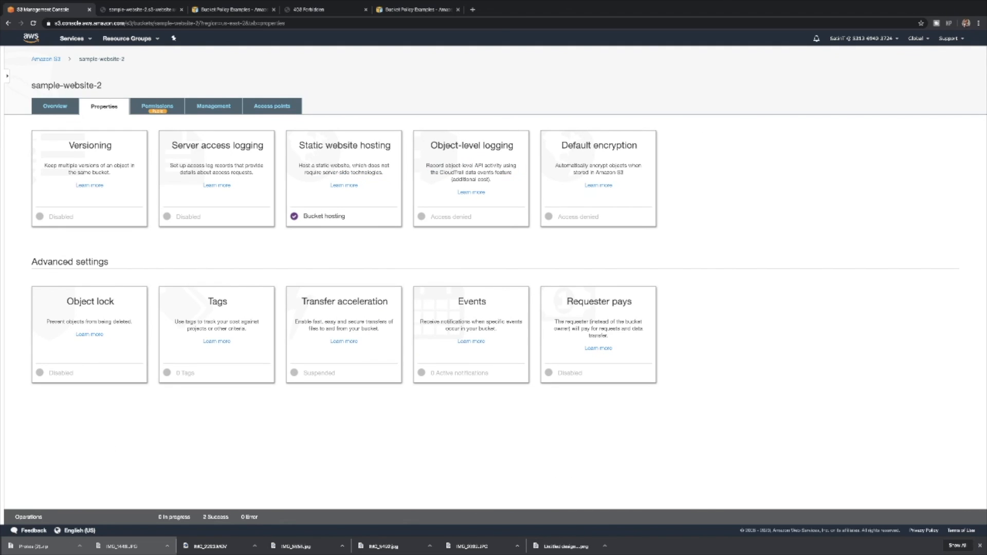